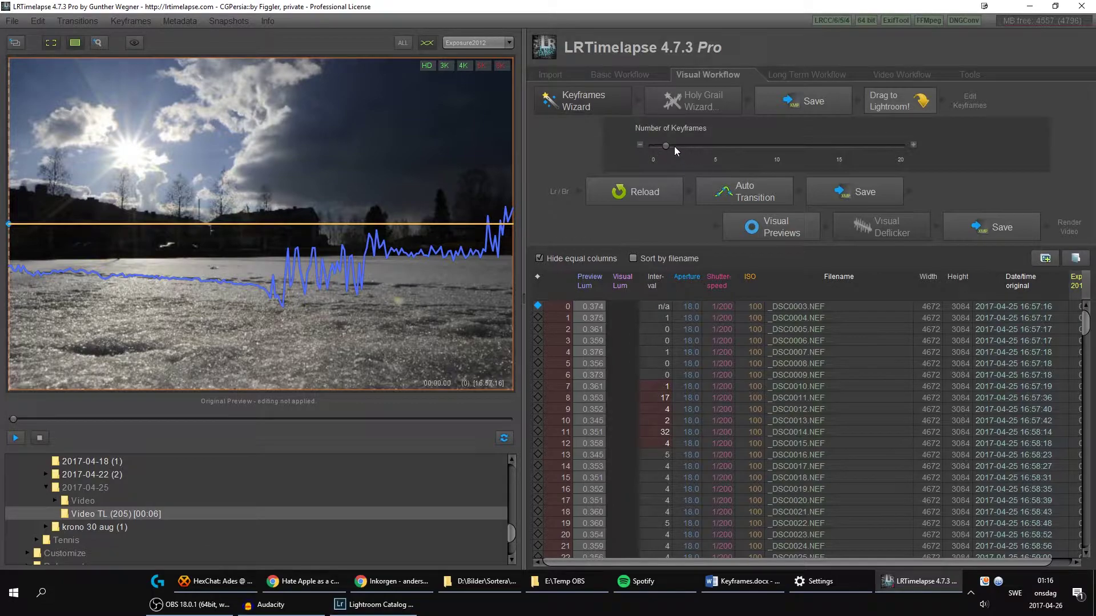
- Set the number of keyframes to 3 and select the middle keyframe at frame 102
left_click_drag(666, 146, 690, 153)
scroll(703, 446, "down", 20)
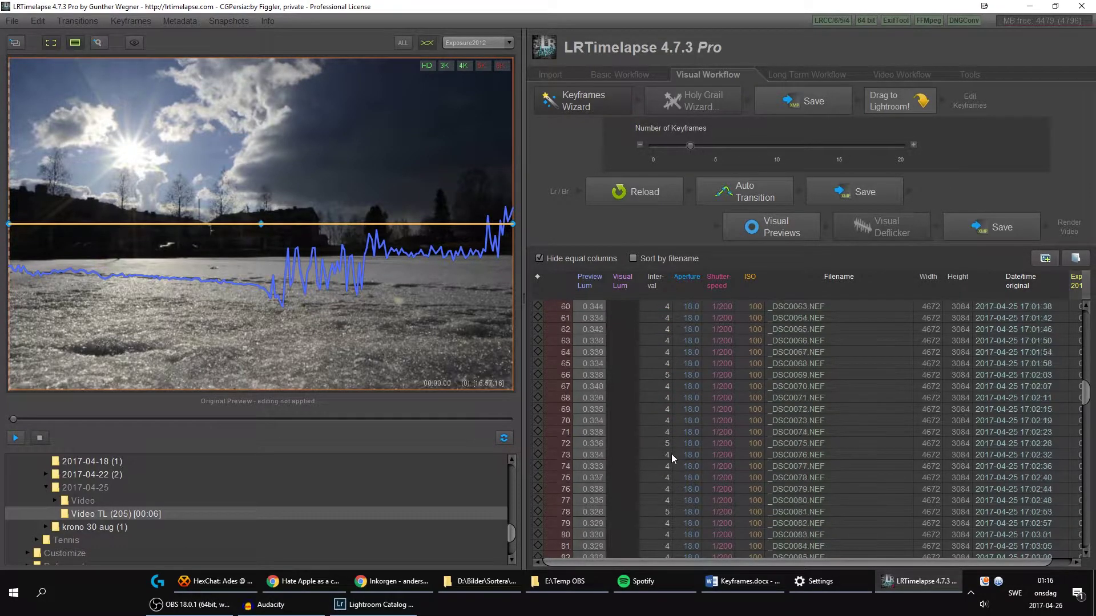
scroll(663, 454, "up", 8)
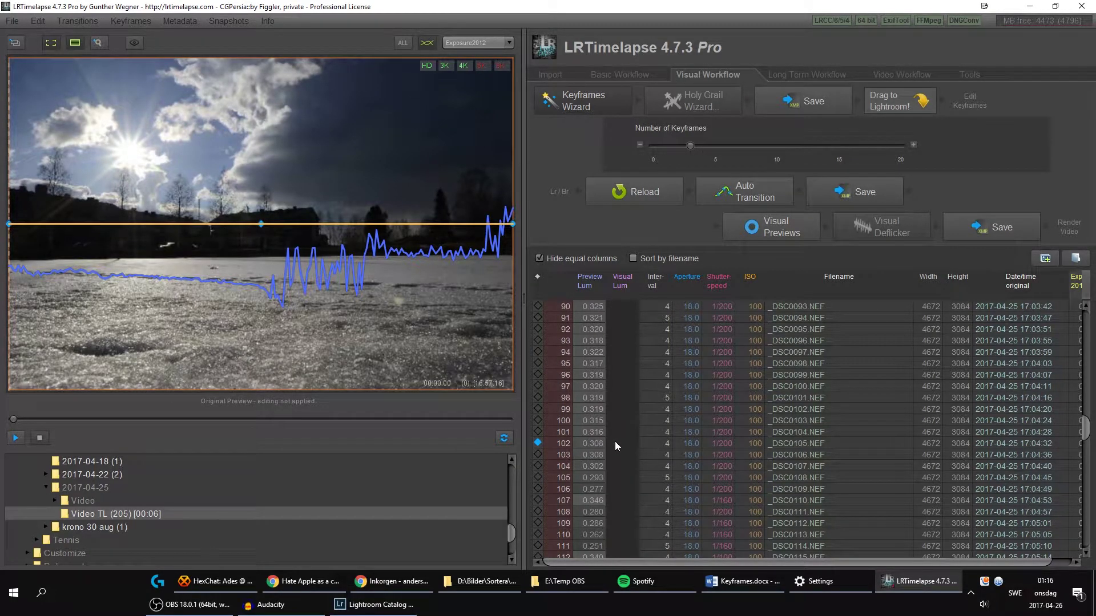
left_click(540, 443)
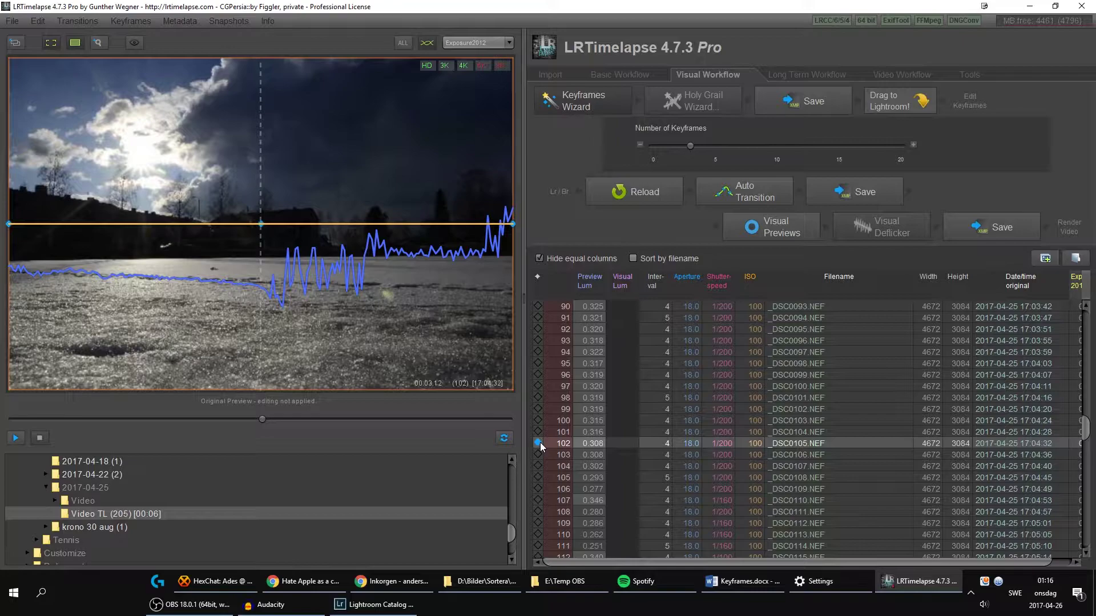
- Mark frames 120, 140 and 160 of the sequence as additional keyframes
scroll(597, 439, "down", 6)
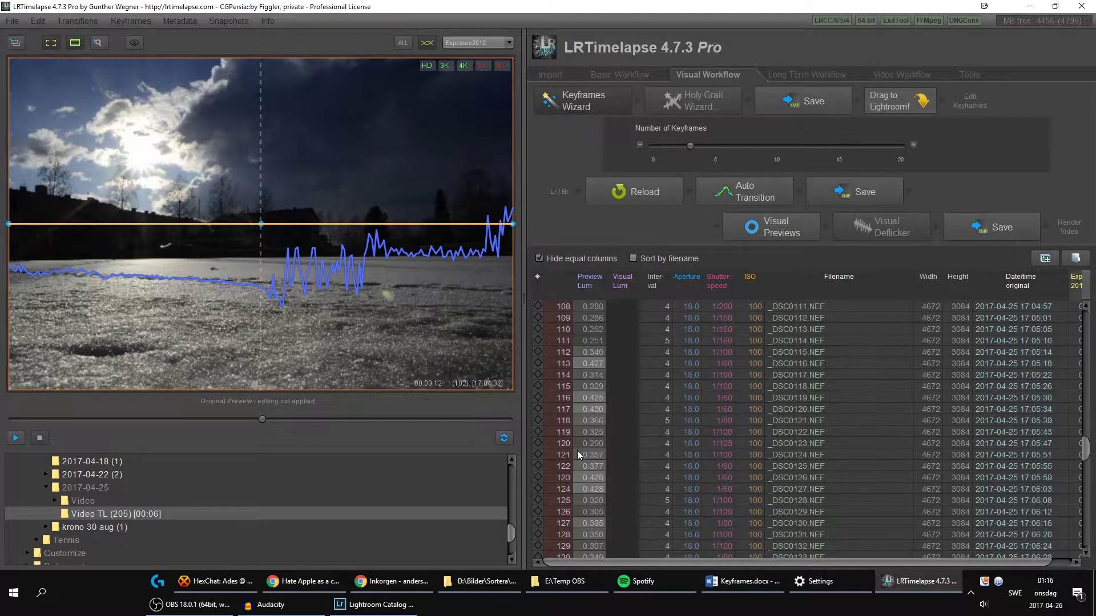
left_click(537, 442)
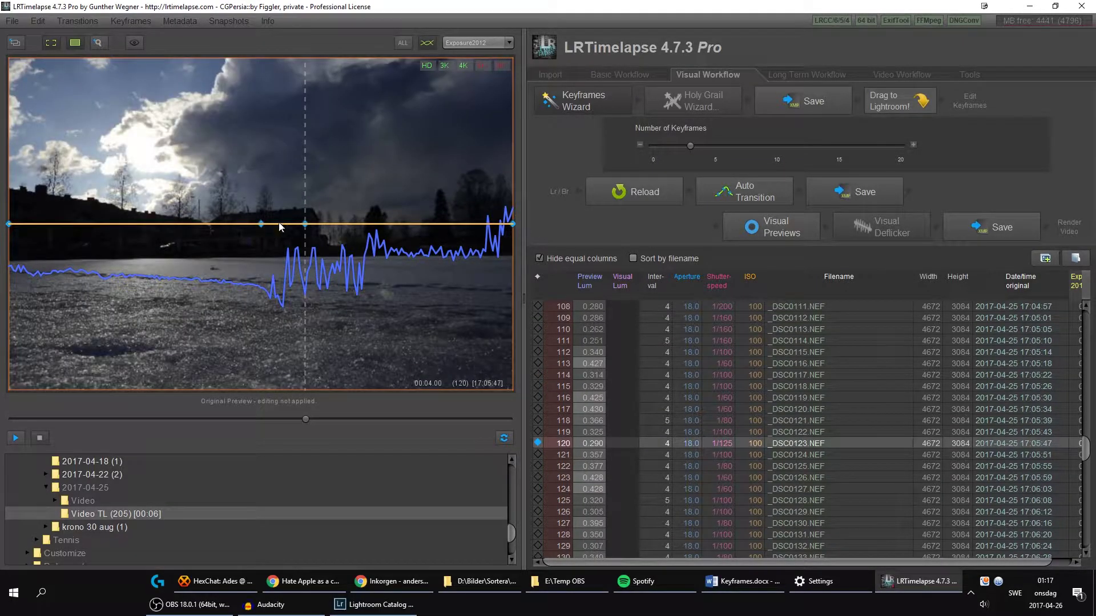
scroll(674, 465, "down", 6)
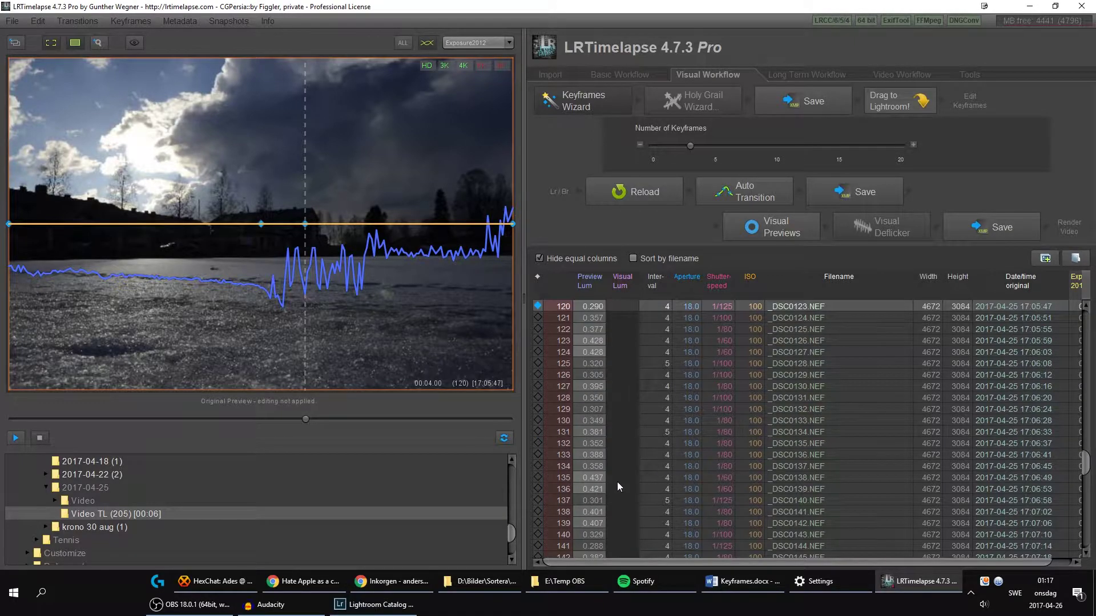
left_click(537, 466)
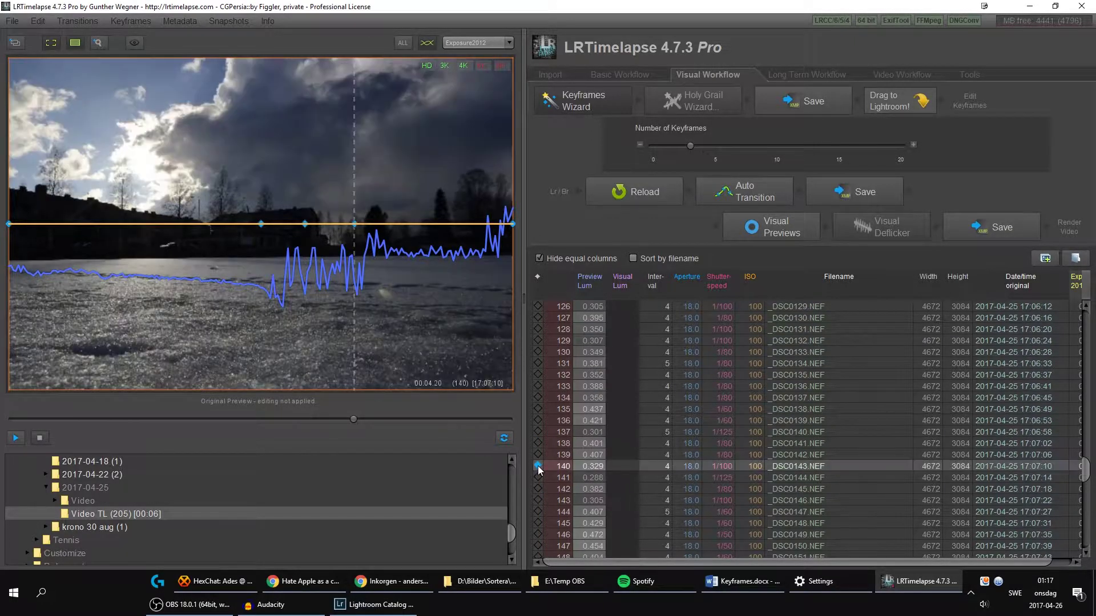
scroll(619, 395, "down", 6)
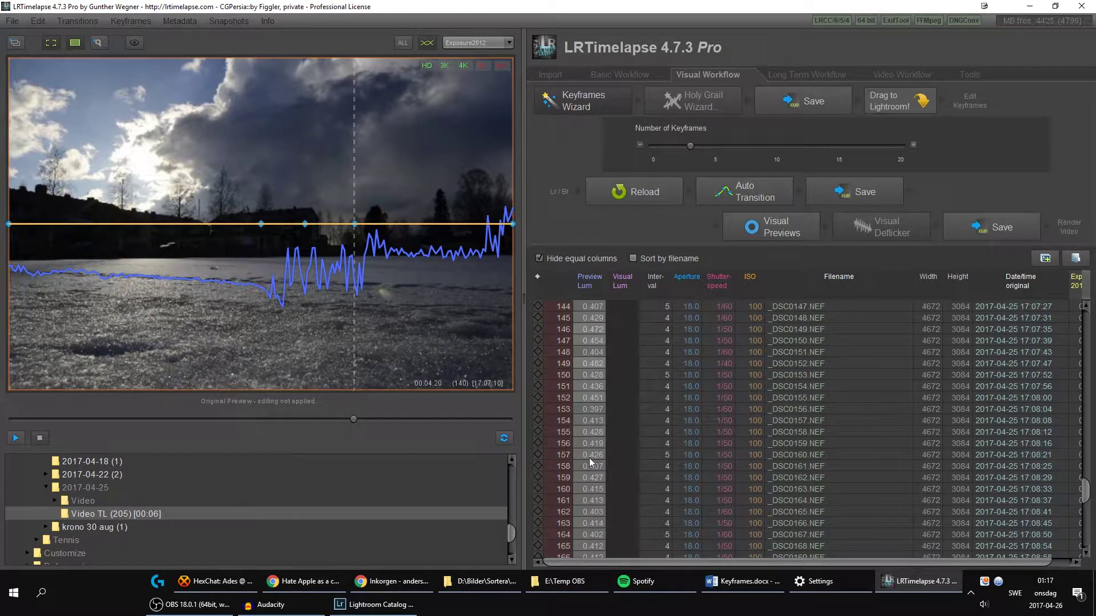
left_click(536, 489)
- Add keyframes at frames 180 and 191 and save the keyframe metadata
scroll(645, 411, "down", 6)
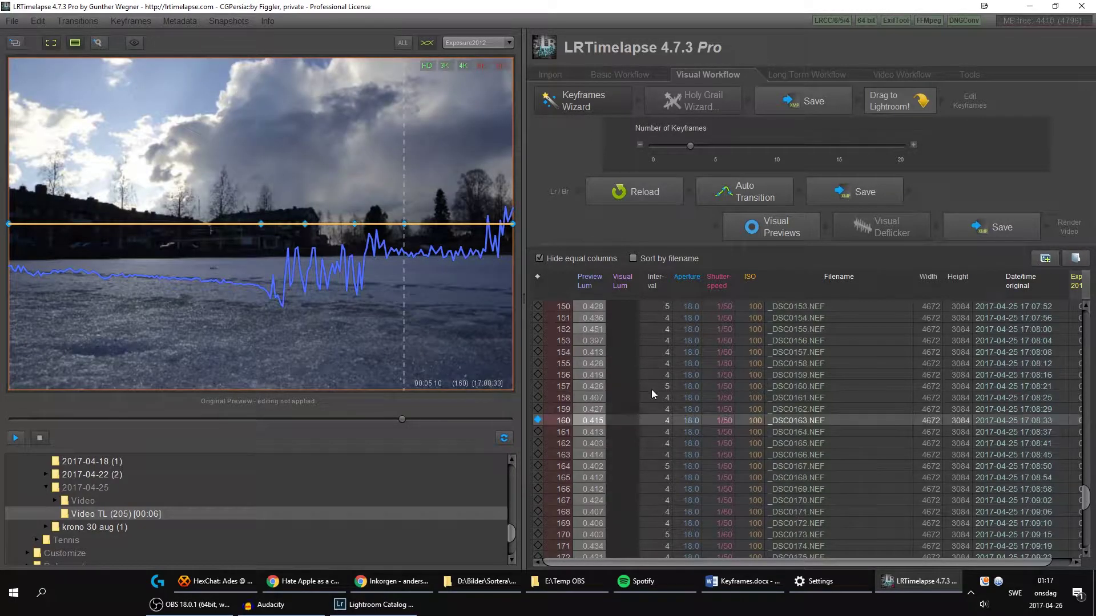
left_click(536, 511)
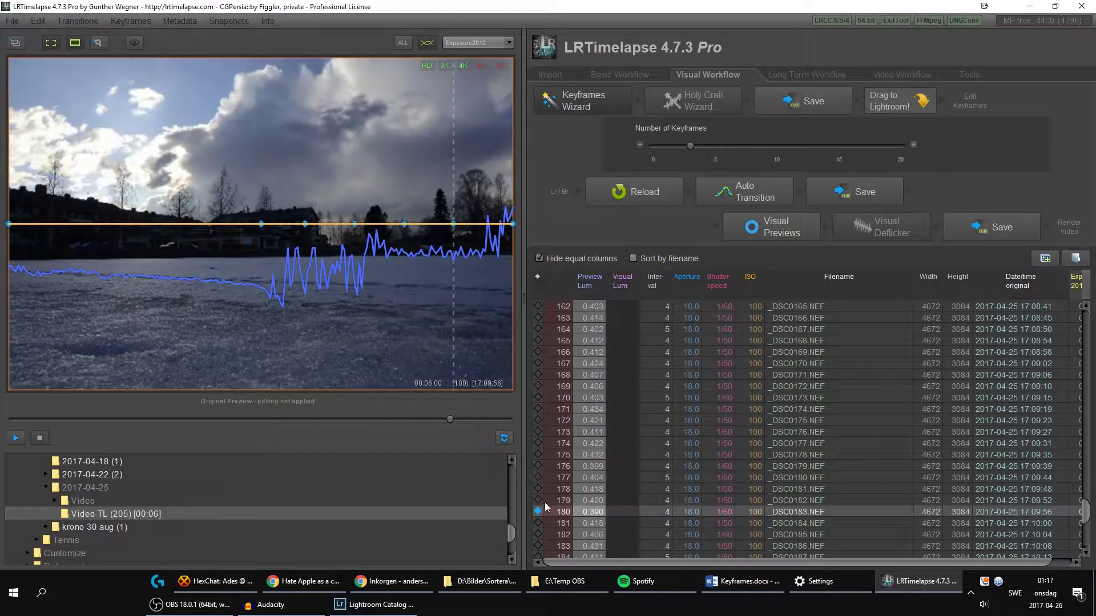
scroll(659, 436, "down", 5)
scroll(654, 443, "down", 2)
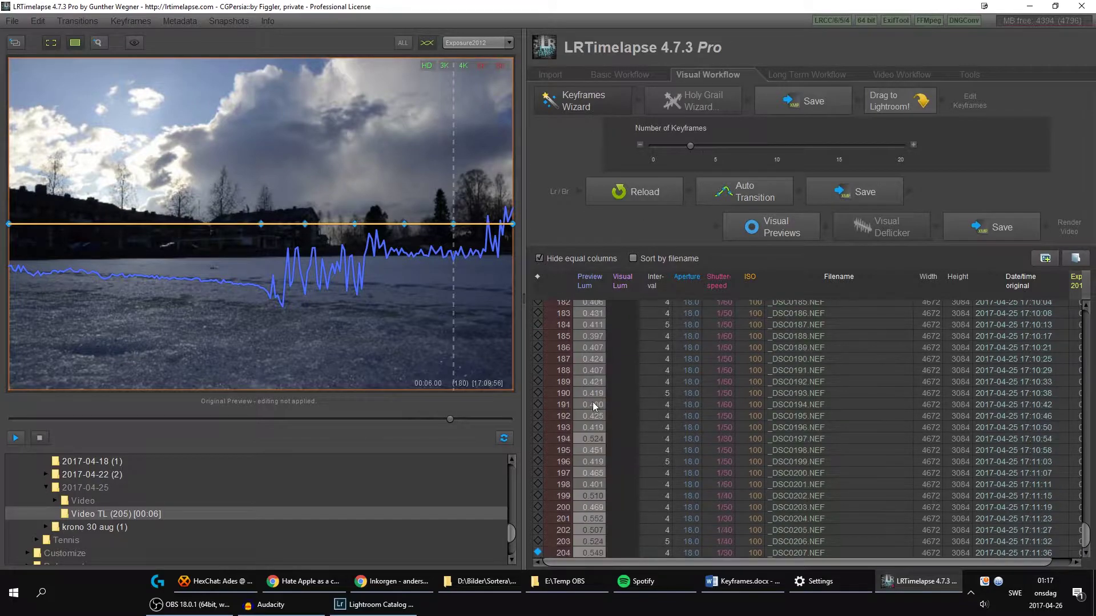
left_click(538, 404)
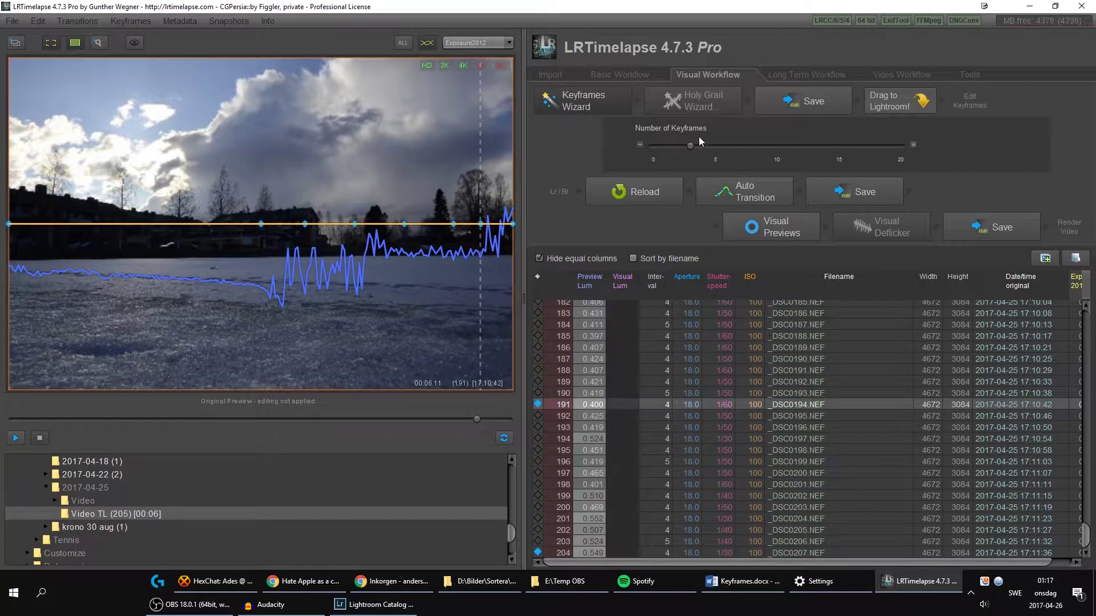
left_click(823, 97)
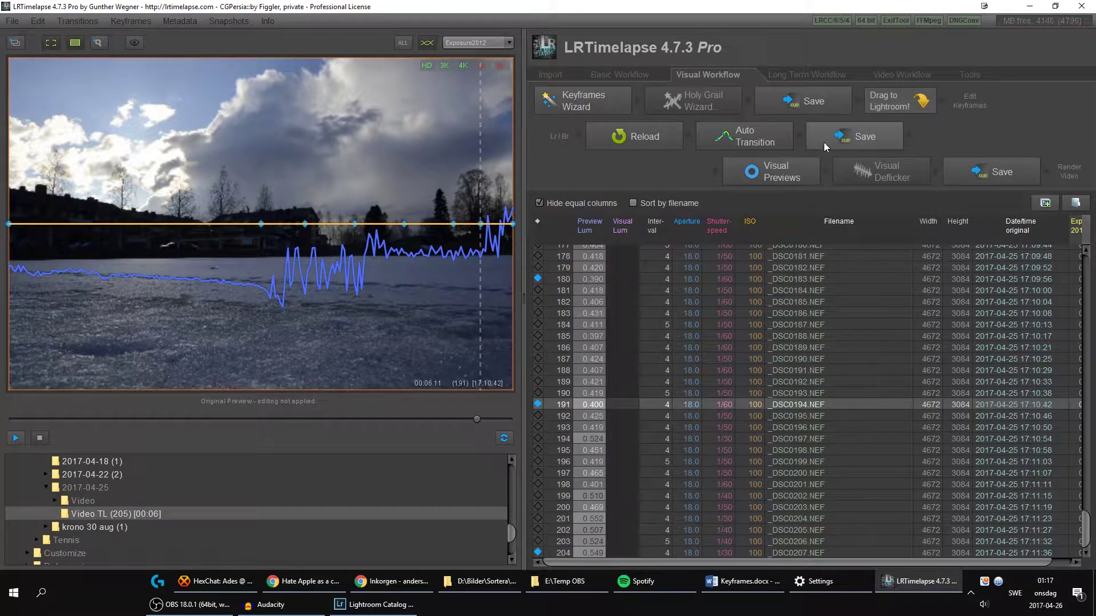
- Switch to Lightroom and import all photos from the Video TL folder into the catalog at their current location
left_click(409, 602)
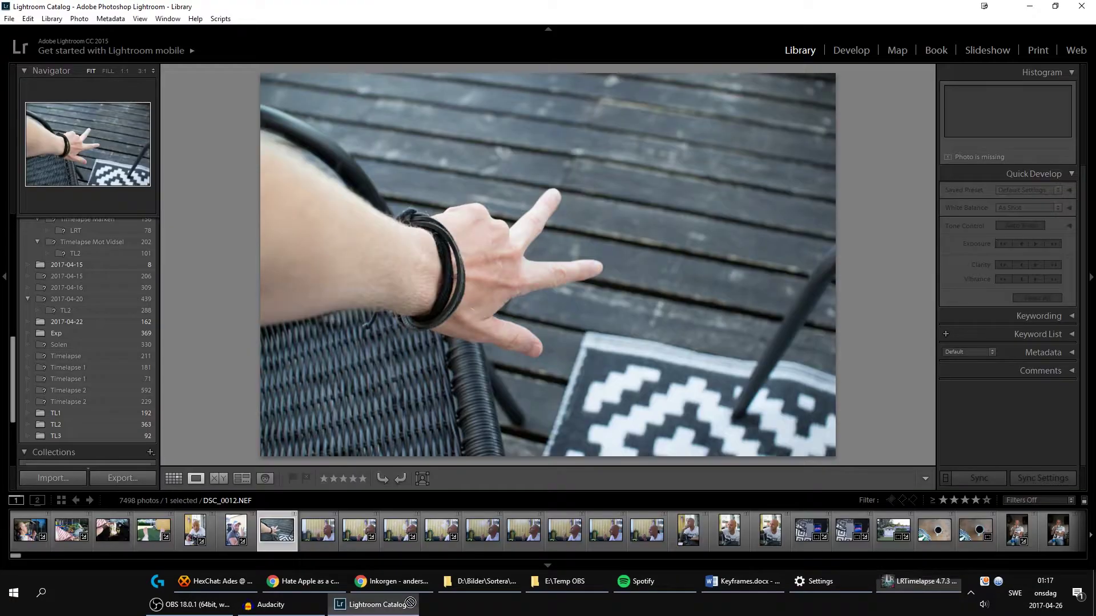
key("ctrl+shift+i")
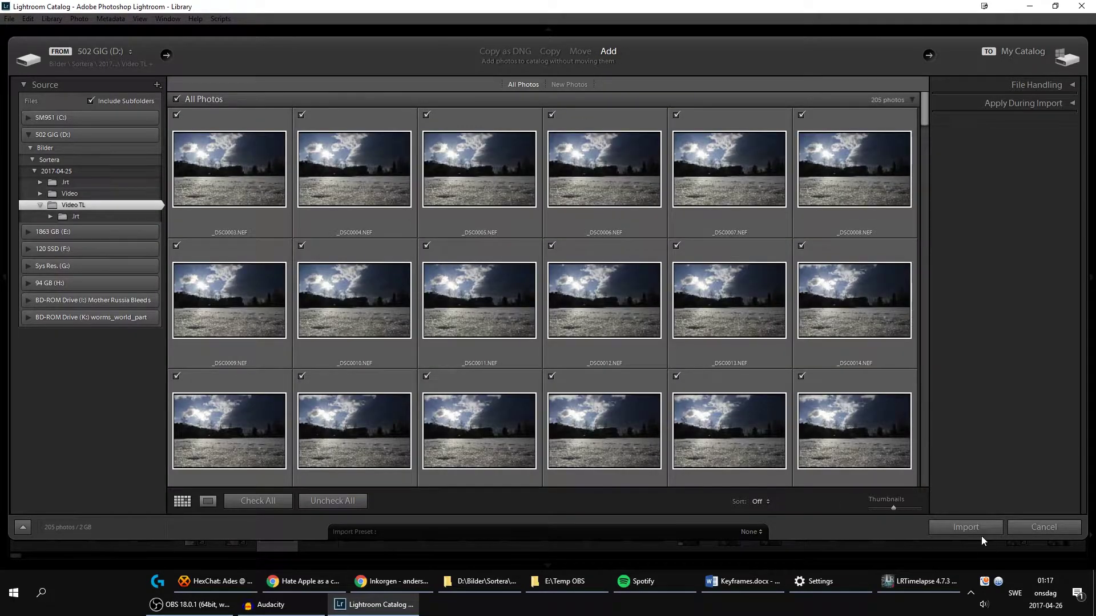
left_click(956, 521)
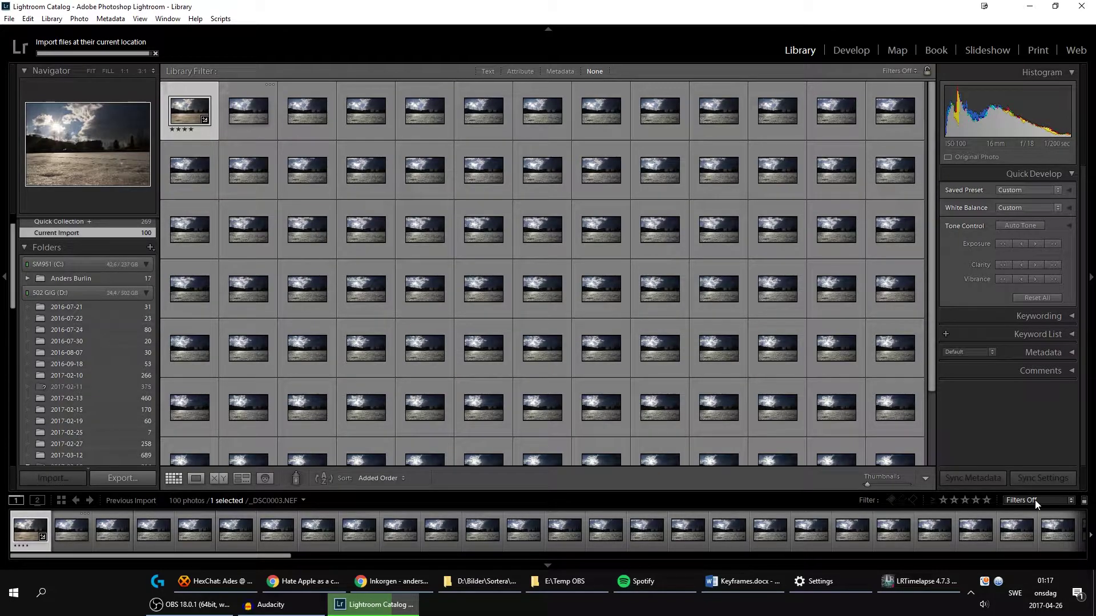
- Filter the imported photos with the 01 LRT4 Keyframes preset and open the first keyframe in the Develop module
left_click(1036, 500)
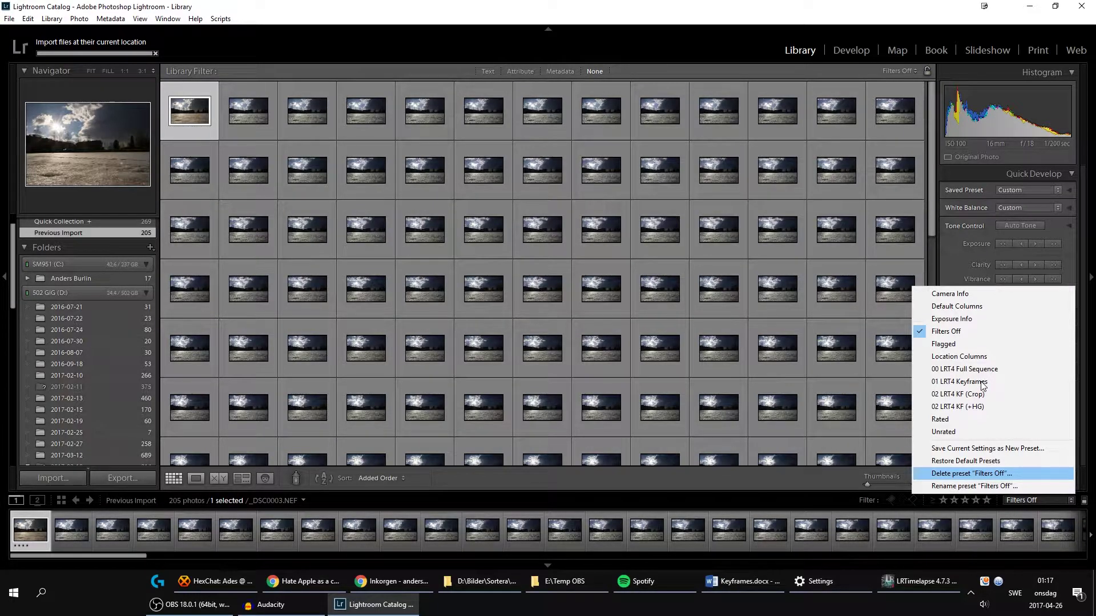
left_click(959, 382)
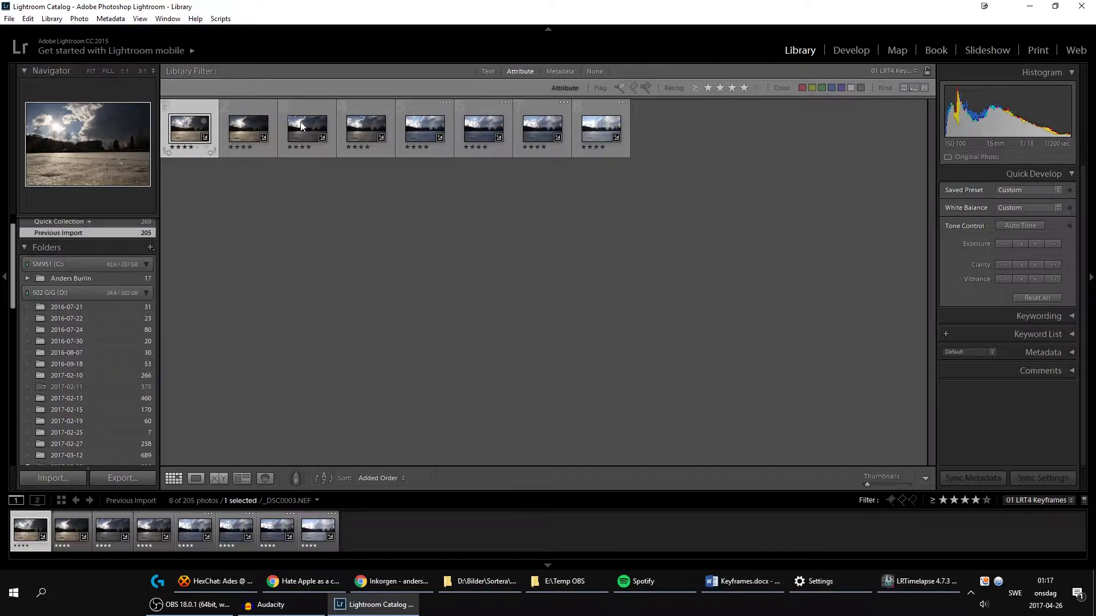
double_click(185, 129)
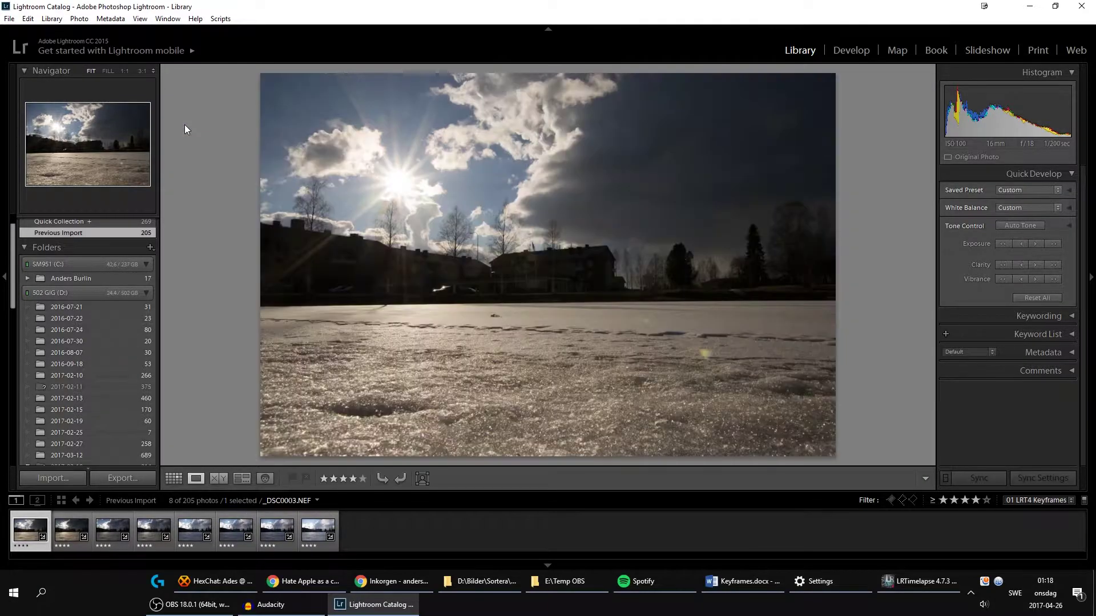
left_click(852, 50)
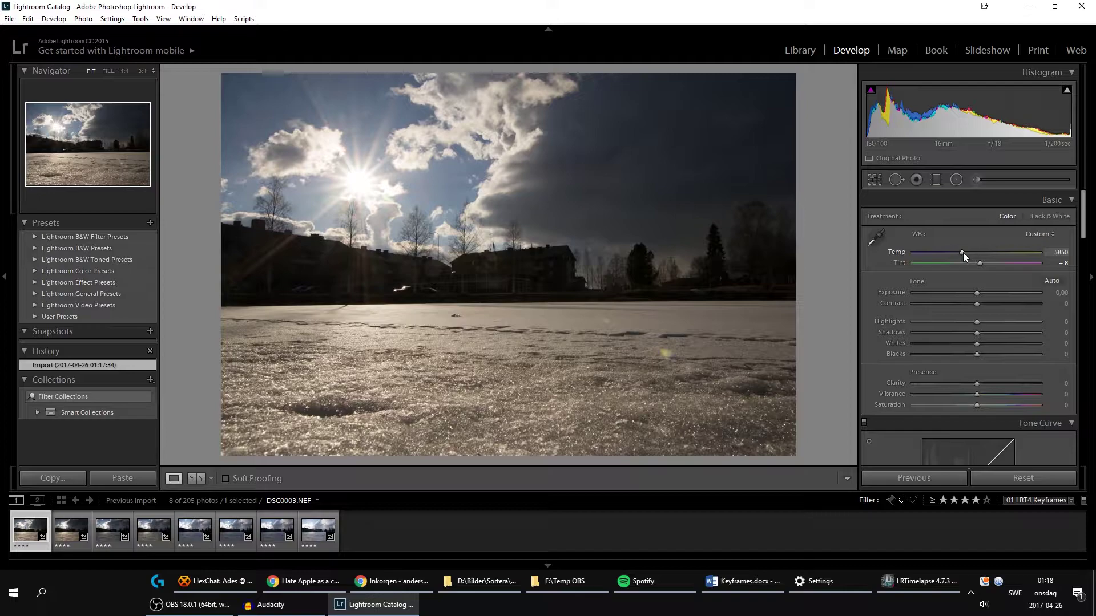
- Cool the first keyframe by setting its white balance temperature to 4670
left_click_drag(959, 253, 947, 252)
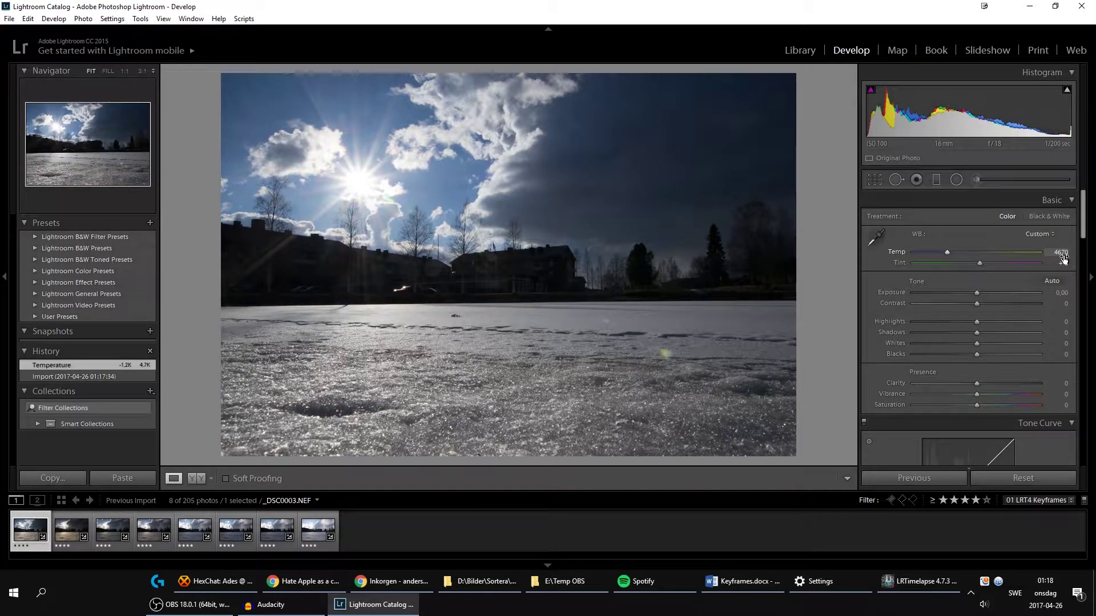
left_click(1060, 252)
type("4760")
key("Return")
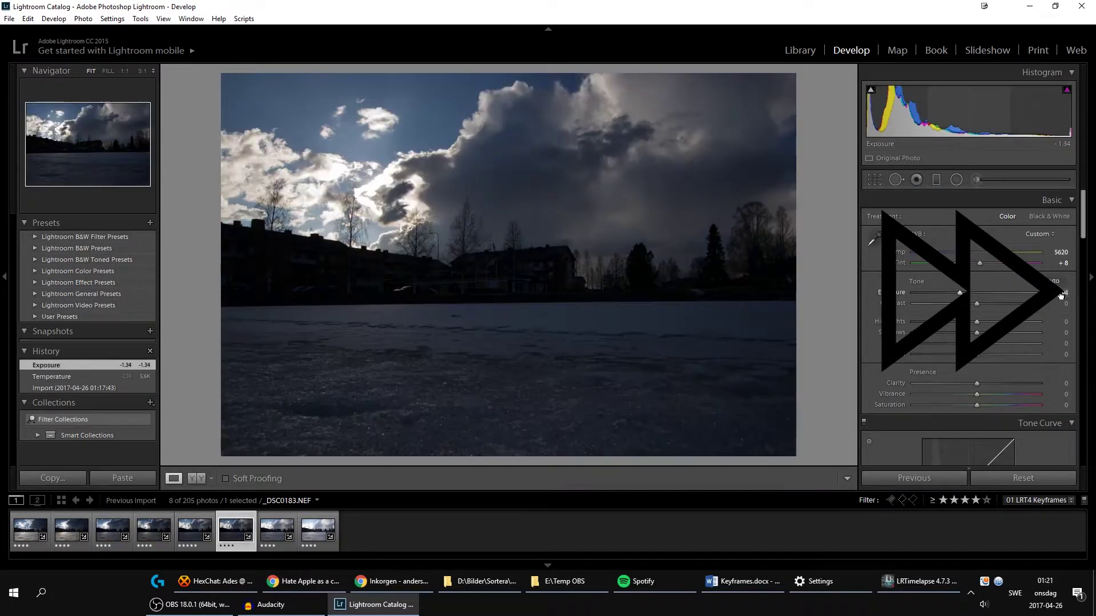
- Set the selected keyframe's white balance temperature to 5620 and open its exposure value for editing
left_click(1061, 252)
type("5620")
key("Return")
left_click(1059, 293)
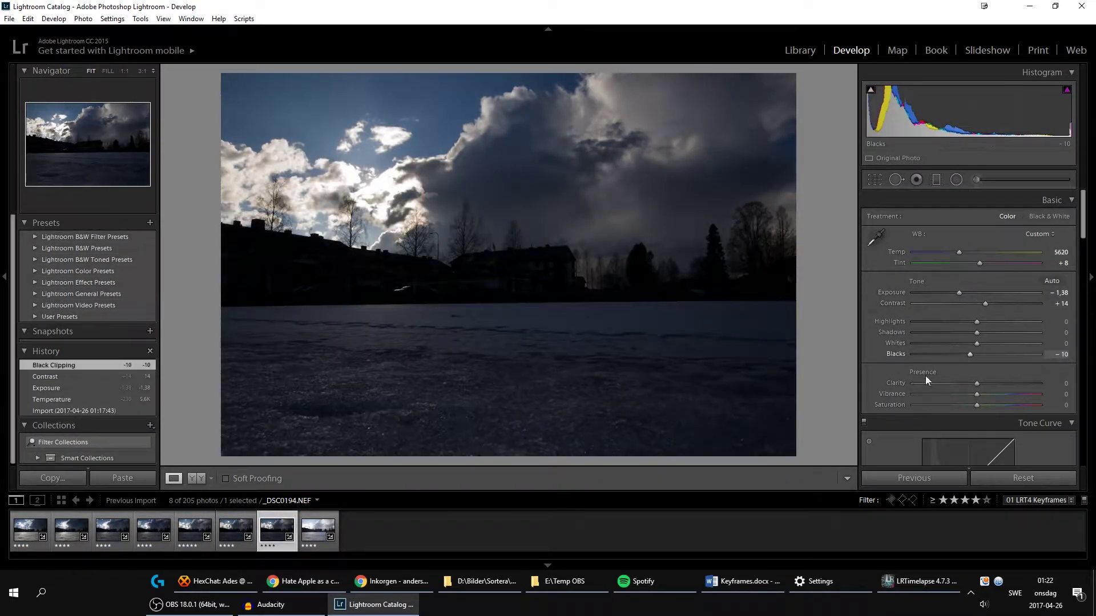
- On the last keyframe, _DSC0207.NEF, set the temperature to 5620 and the exposure to -1.43
left_click(318, 530)
left_click(1060, 252)
type("5620")
key("Return")
left_click(1059, 293)
- Set the last keyframe's contrast to +20 and its blacks to -13
left_click(1064, 304)
type("10")
key("Return")
left_click(1065, 304)
type("20")
key("Return")
left_click(1064, 355)
type("-13")
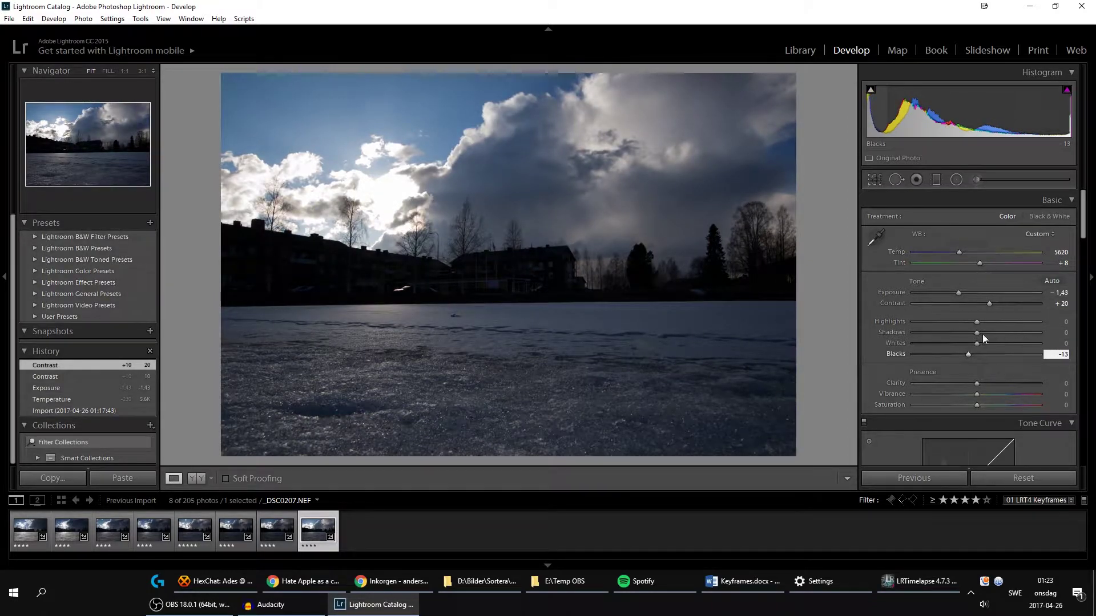
key("Return")
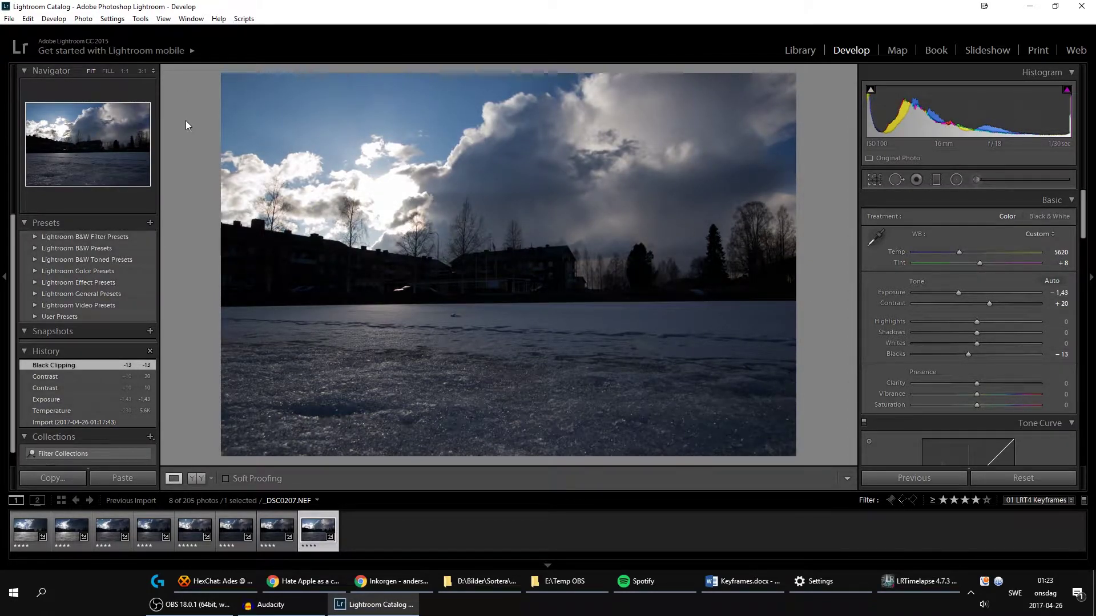
- Select all eight keyframes in the Library grid and save their metadata to the files
left_click(801, 53)
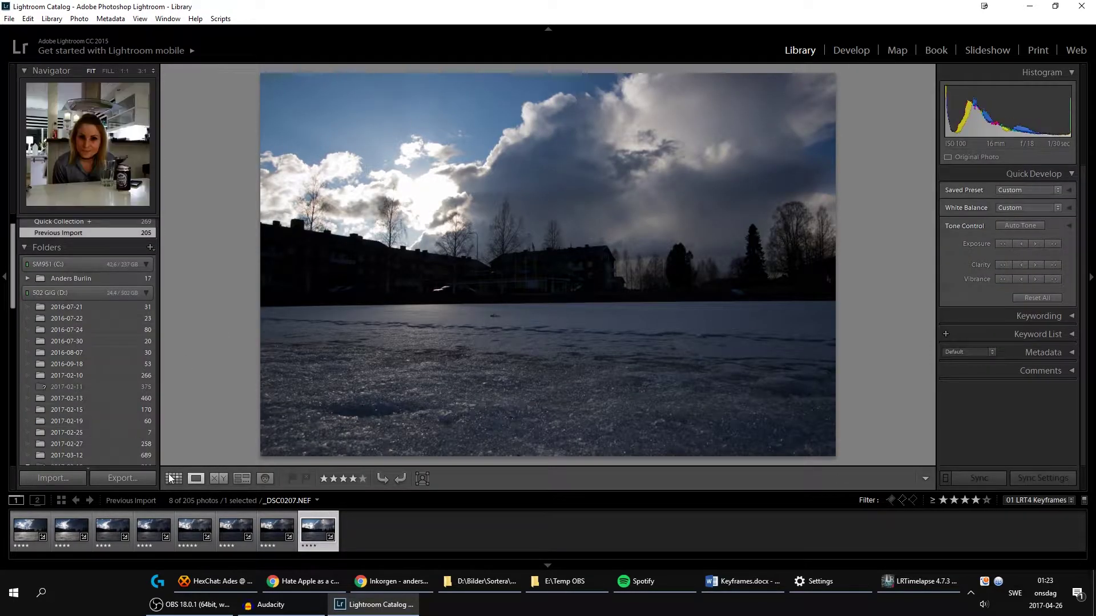
left_click(173, 479)
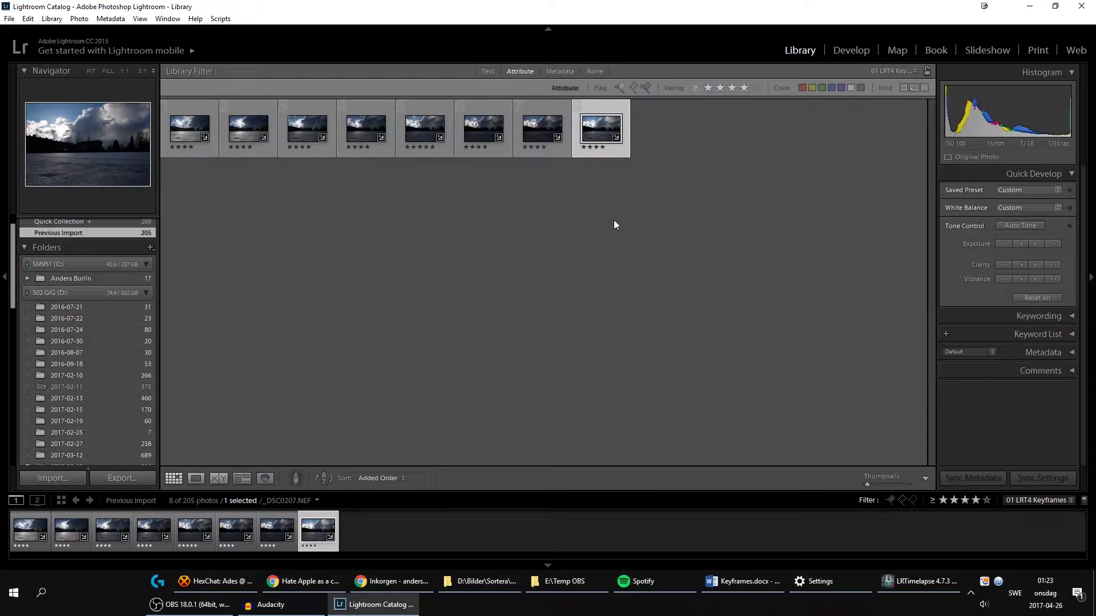
key("ctrl+a")
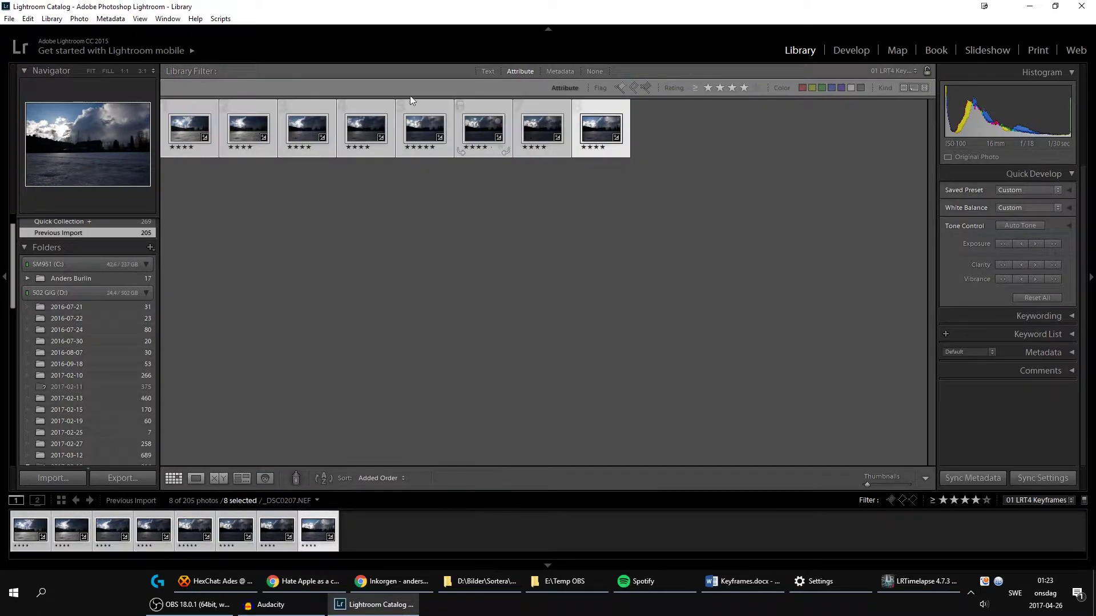
left_click(111, 19)
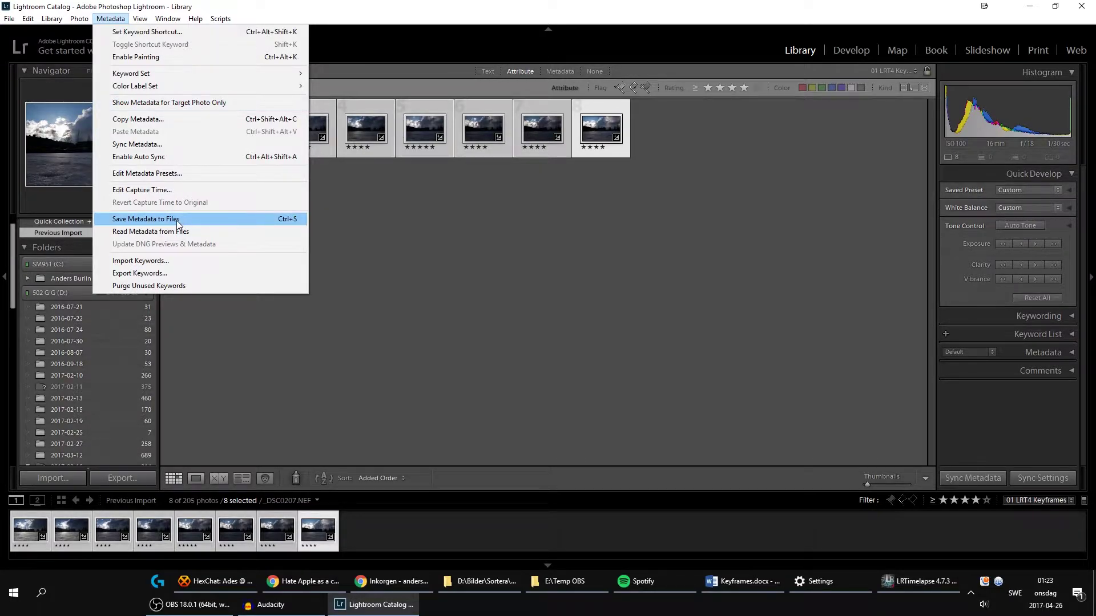
left_click(178, 221)
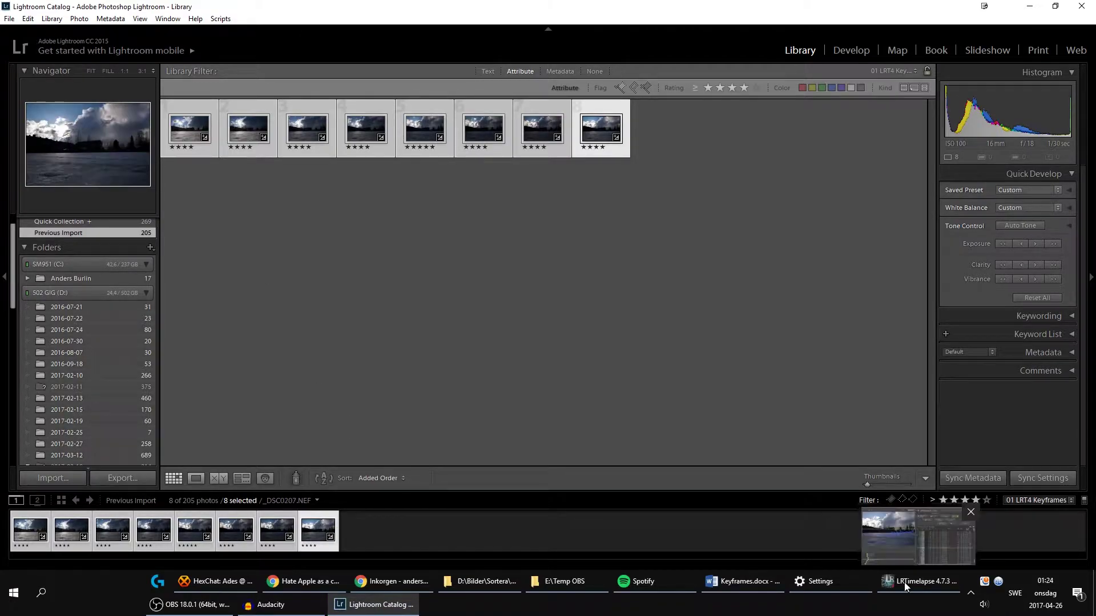
- Switch to LRTimelapse and reload the metadata of the edited keyframes
left_click(904, 582)
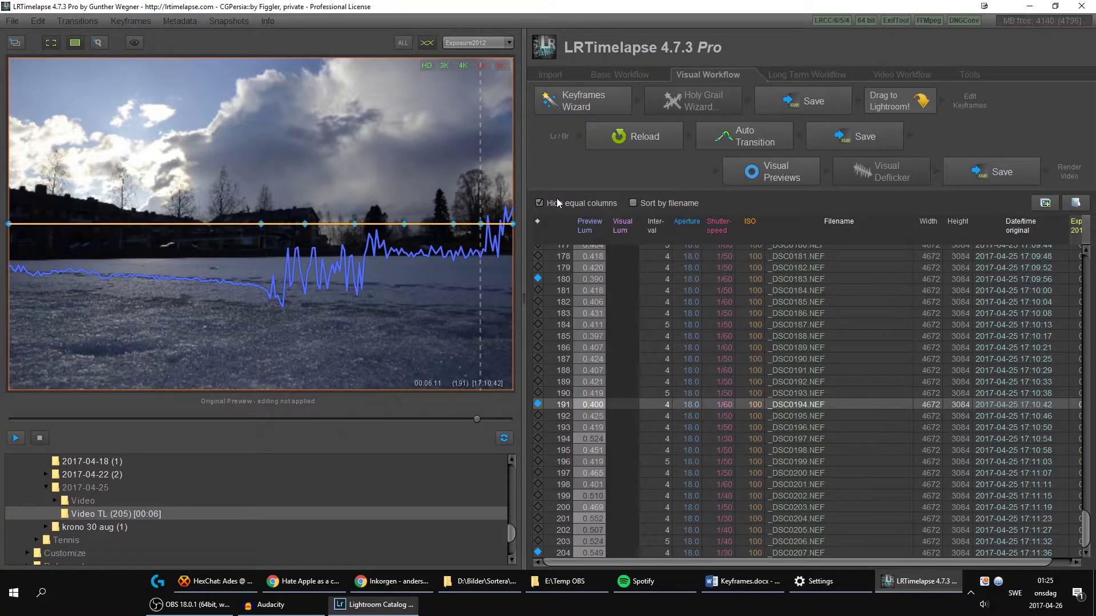
left_click(642, 136)
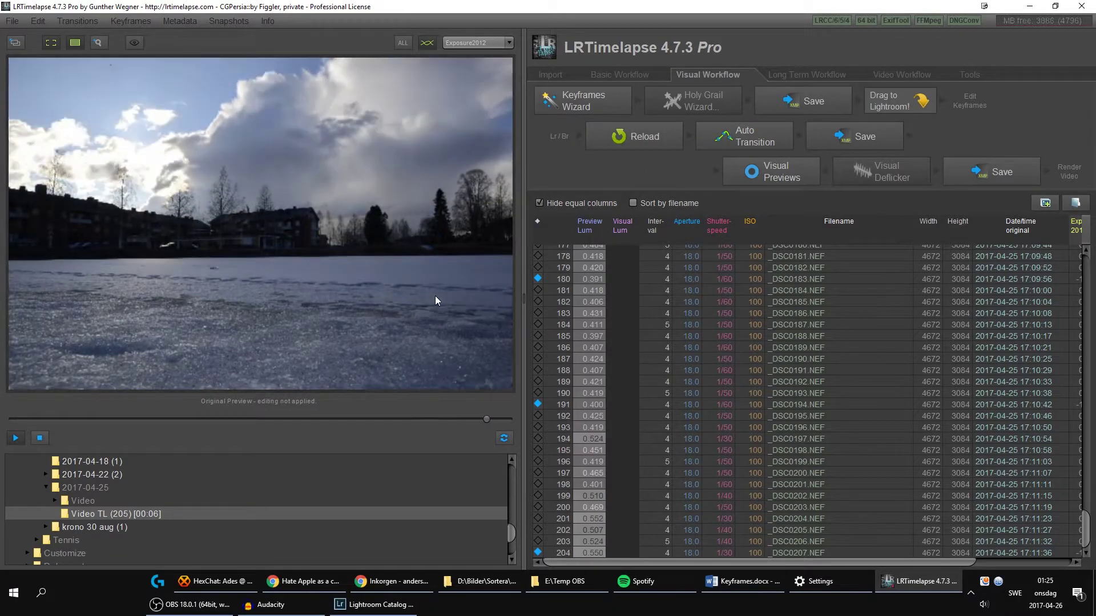
left_click(642, 133)
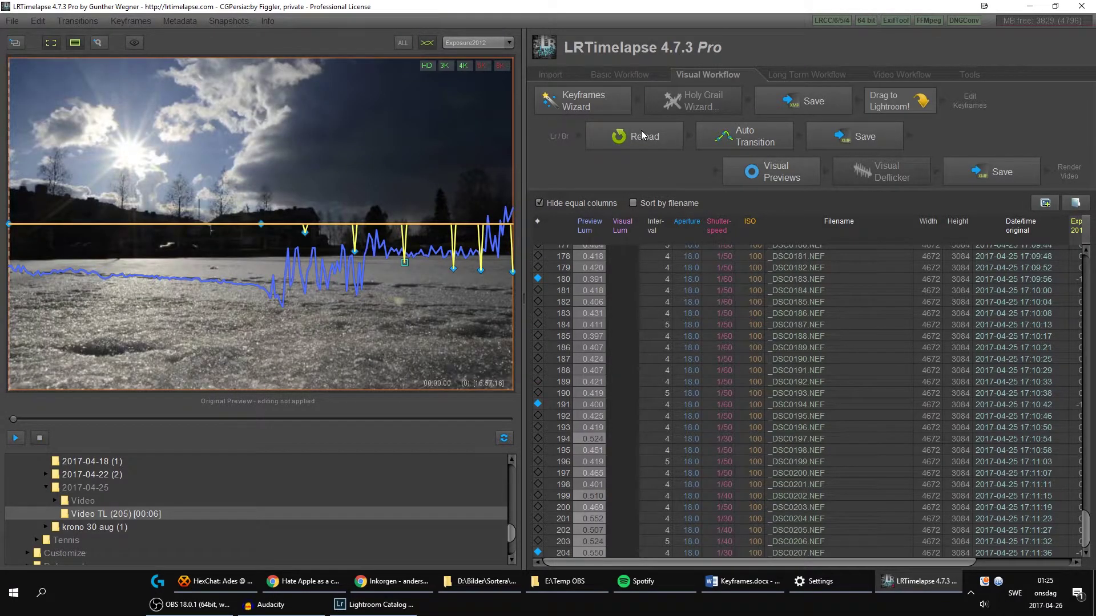
- Apply Auto Transition between the keyframes and save the interpolated settings to the sequence
left_click(743, 140)
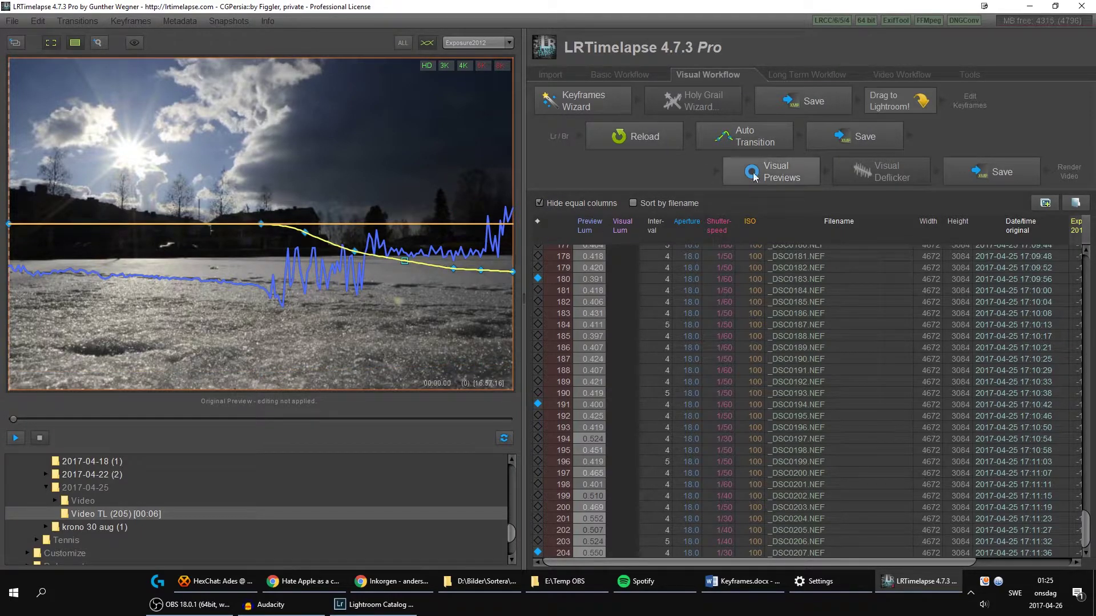
left_click(844, 146)
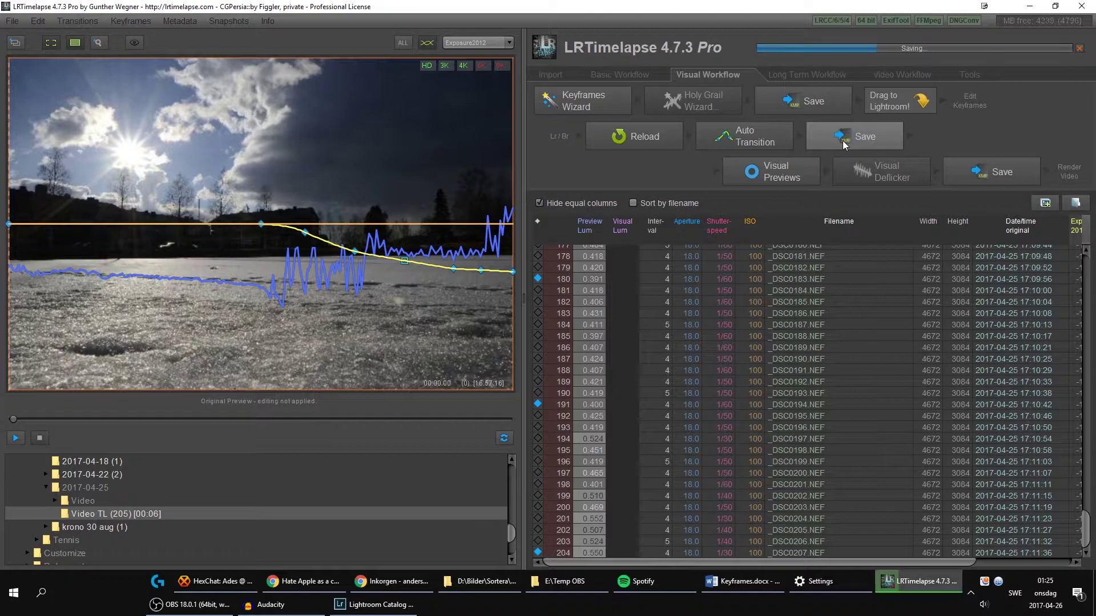
- Generate the visual previews for the edited sequence
left_click(16, 438)
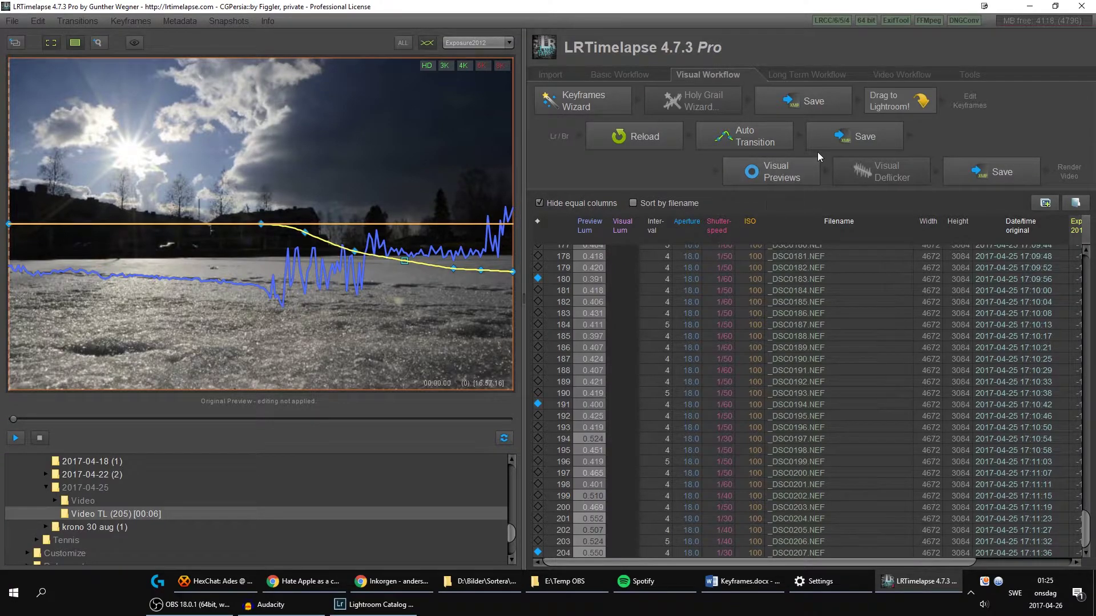
left_click(769, 177)
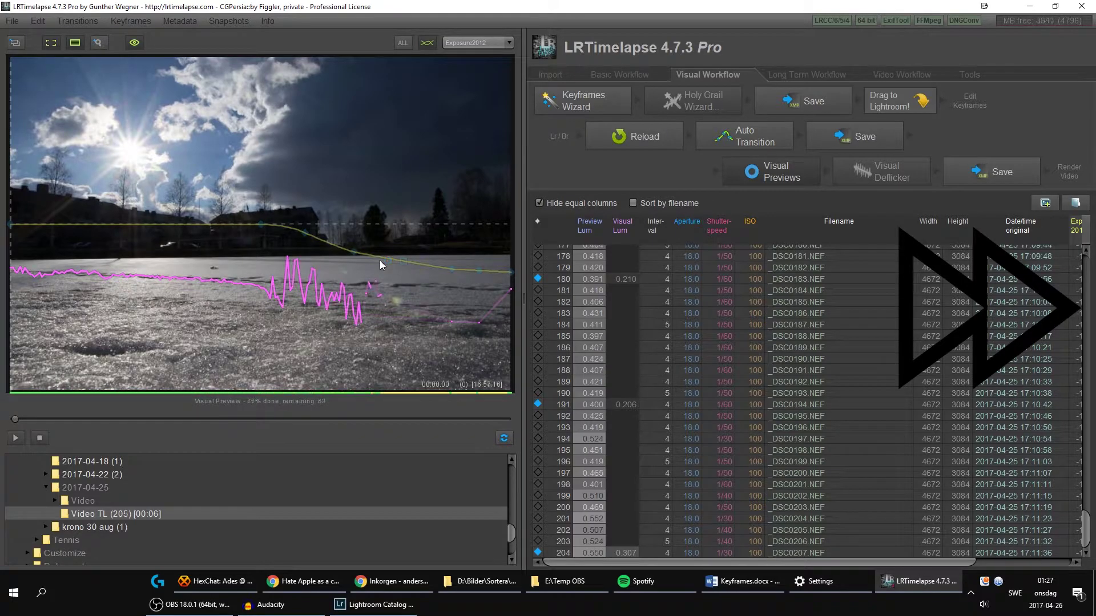
left_click(753, 152)
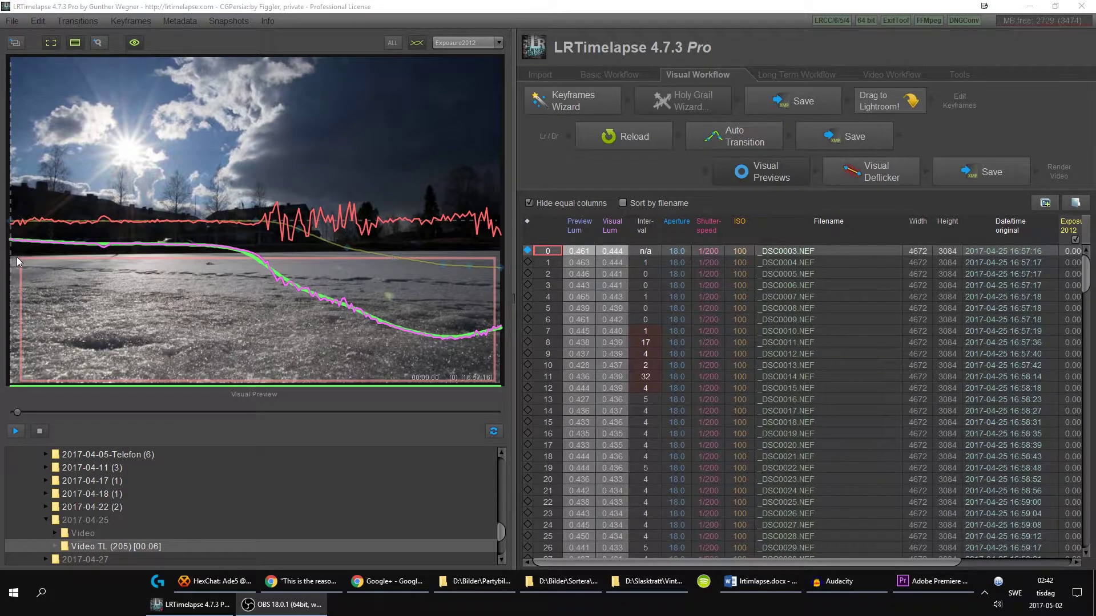
- Adjust the deflicker reference area so it spans the full snowy foreground of the preview image
left_click_drag(16, 257, 44, 281)
left_click_drag(431, 377, 495, 385)
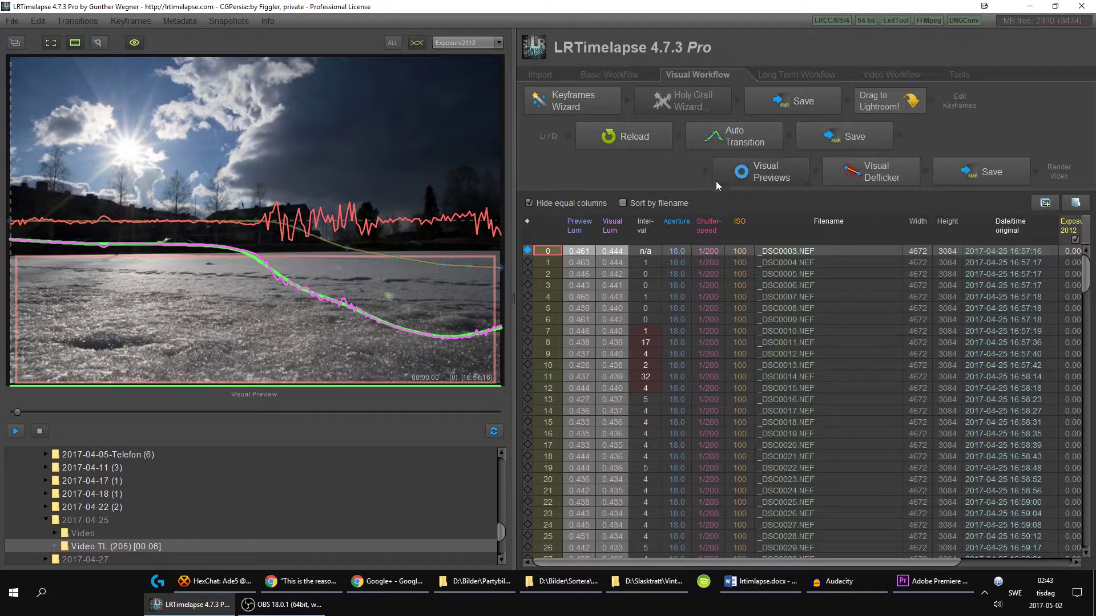
- Set the Visual Deflicker smoothing to about 22 and save the sequence
left_click(858, 178)
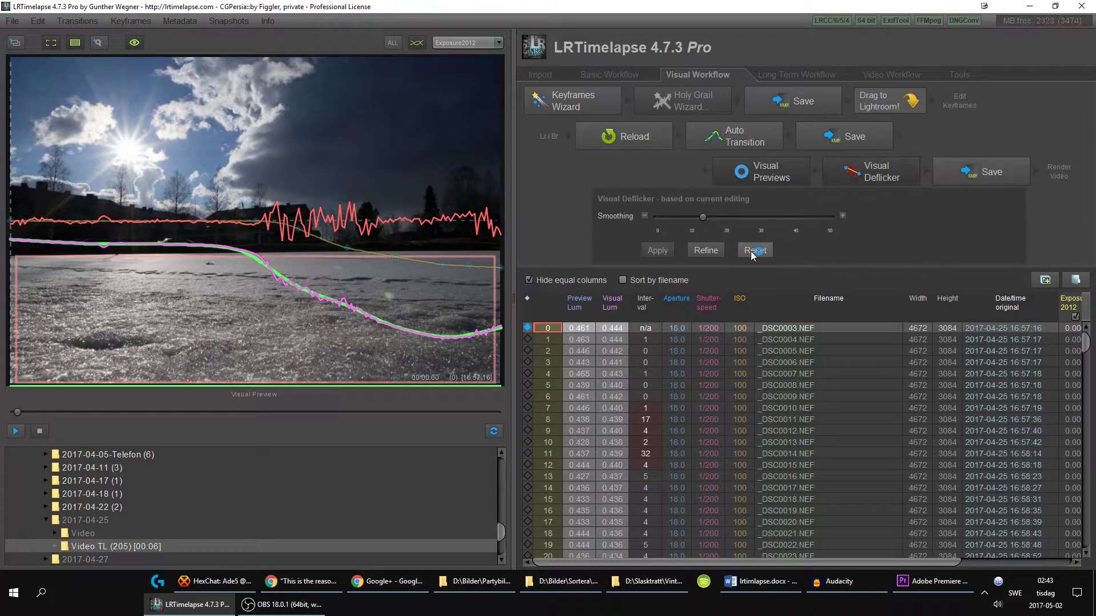
mouse_move(703, 218)
left_mouse_down()
mouse_move(676, 215)
mouse_move(704, 220)
left_mouse_up()
left_click_drag(707, 220, 715, 221)
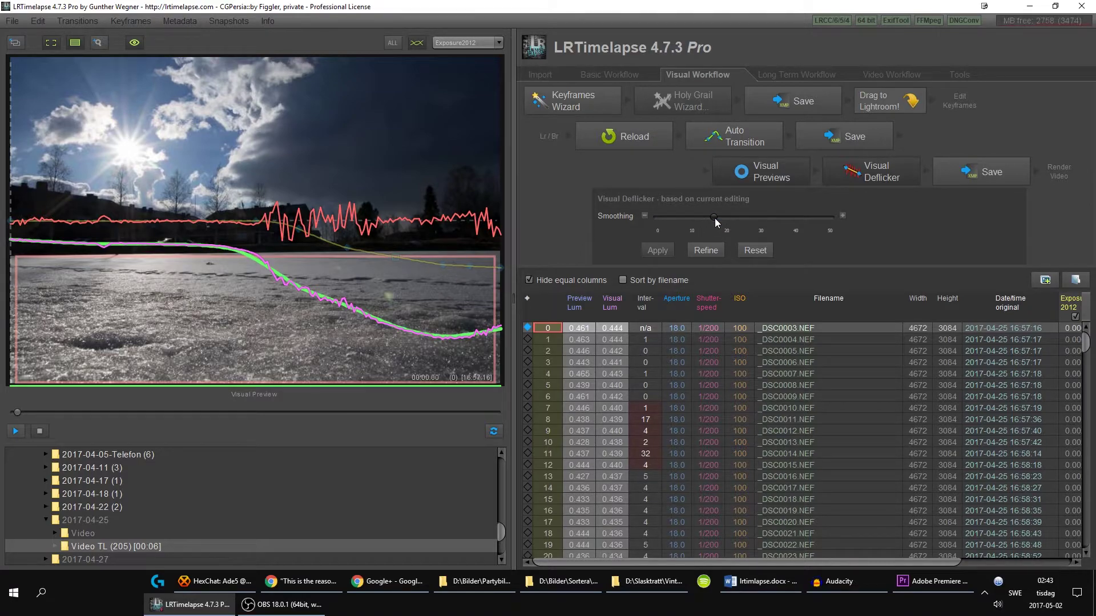
left_click_drag(714, 217, 735, 217)
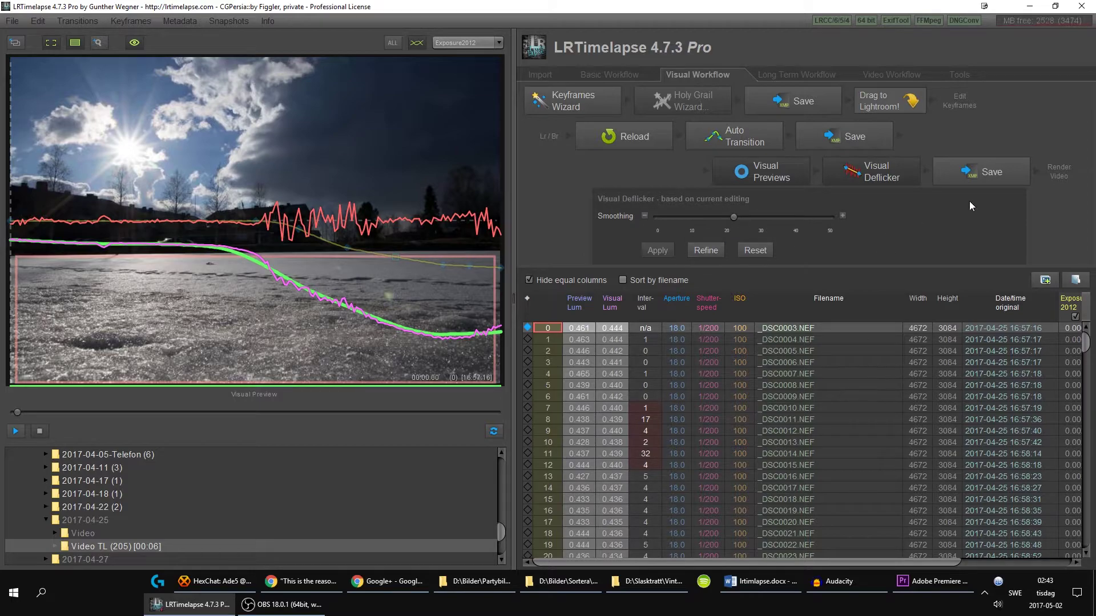
left_click(966, 174)
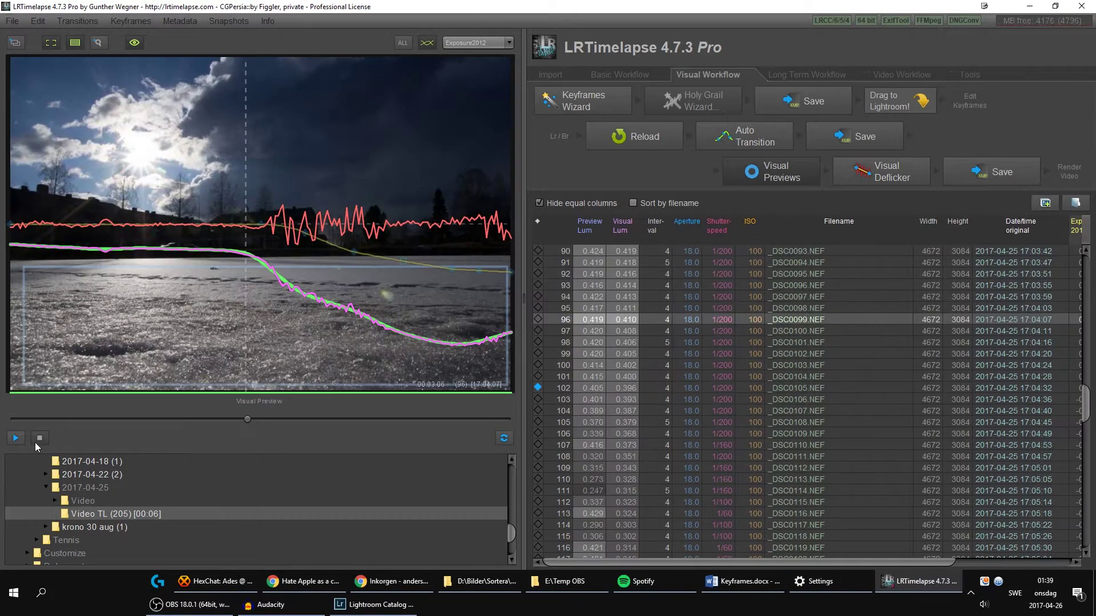
- Play back the deflickered preview and save the deflicker settings to the Video TL sequence
left_click(16, 438)
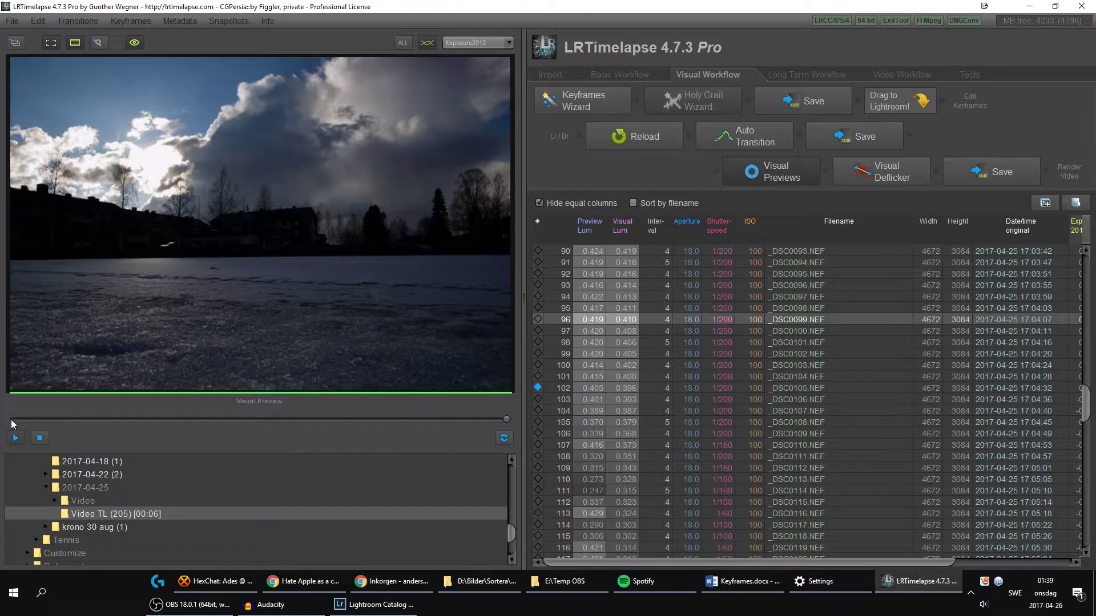
left_click(540, 320)
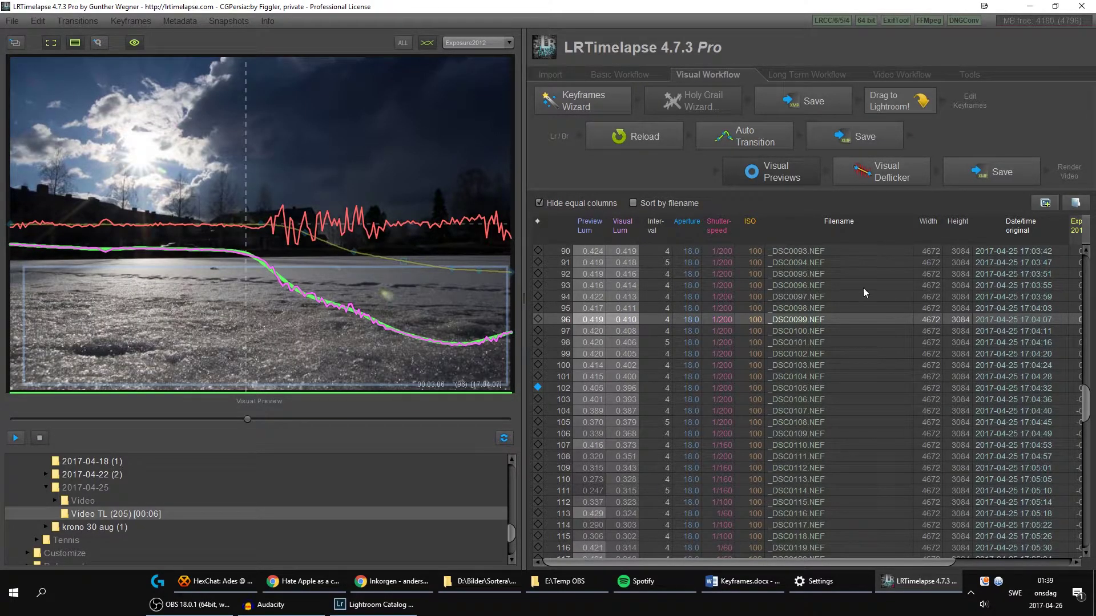
left_click(998, 172)
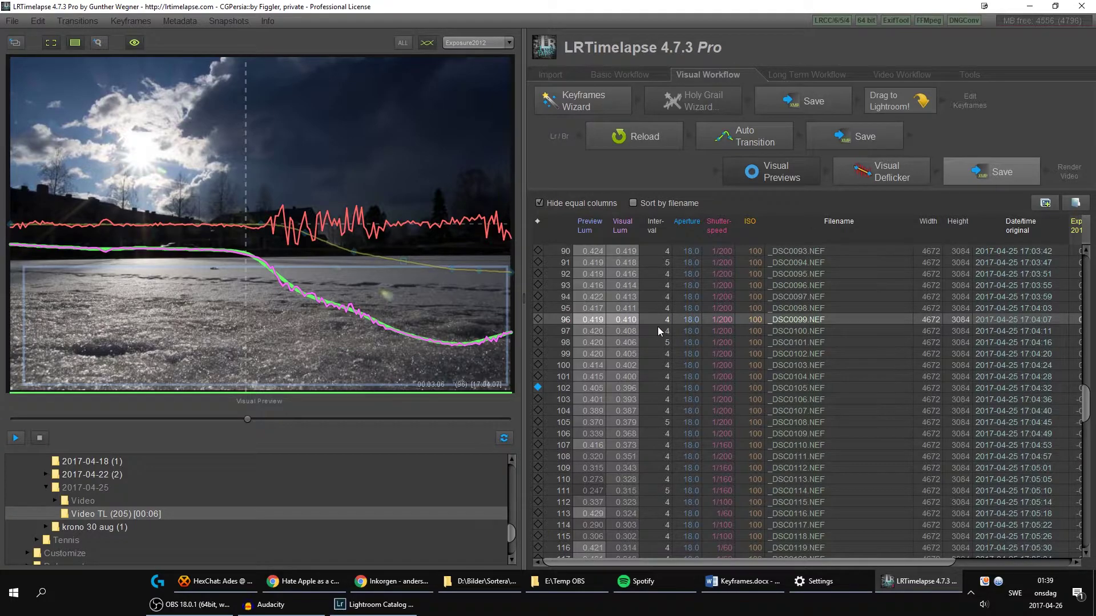
- Switch to Lightroom and apply the 00 LRT4 Full Sequence filter preset to the Library photos
left_click(373, 604)
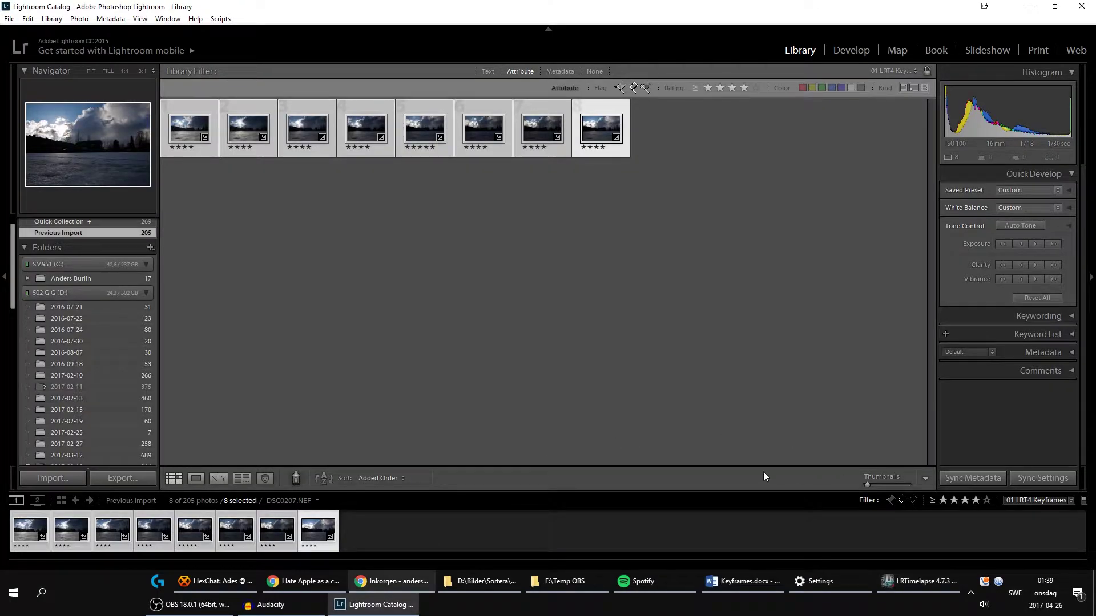
left_click(1037, 502)
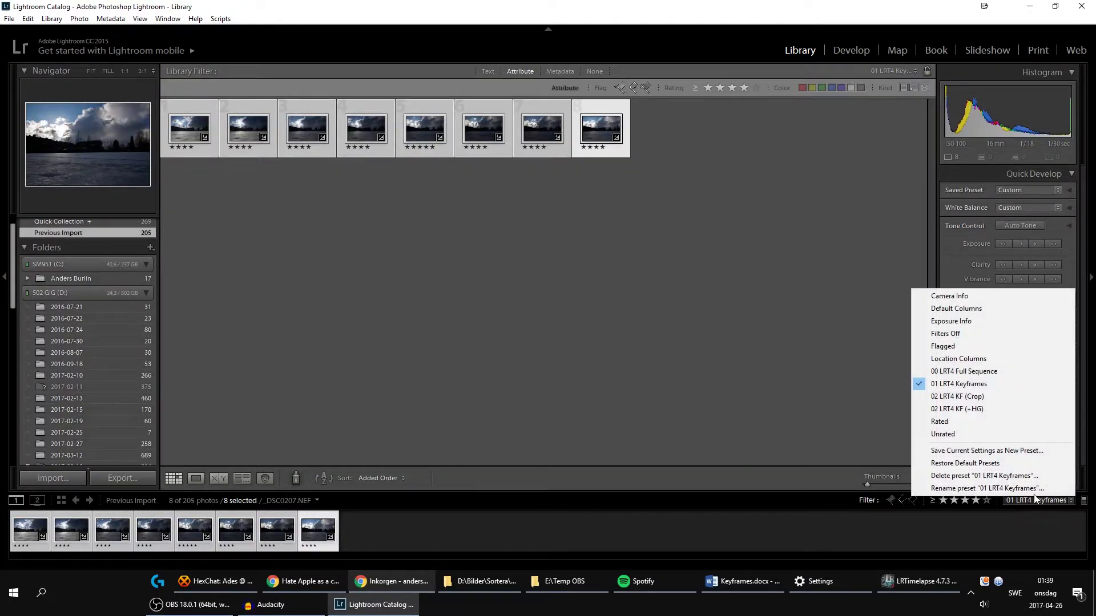
left_click(983, 372)
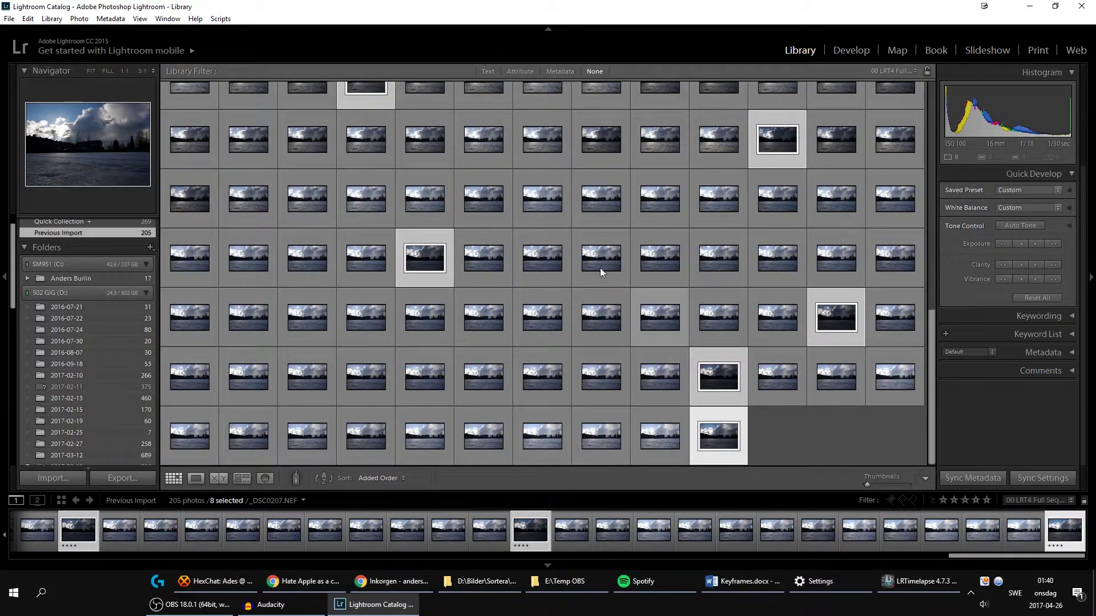
- Select every photo in the sequence, read the metadata from the files, and check the third photo enlarged before returning to the grid
scroll(505, 234, "up", 3)
scroll(505, 234, "up", 5)
scroll(451, 189, "up", 5)
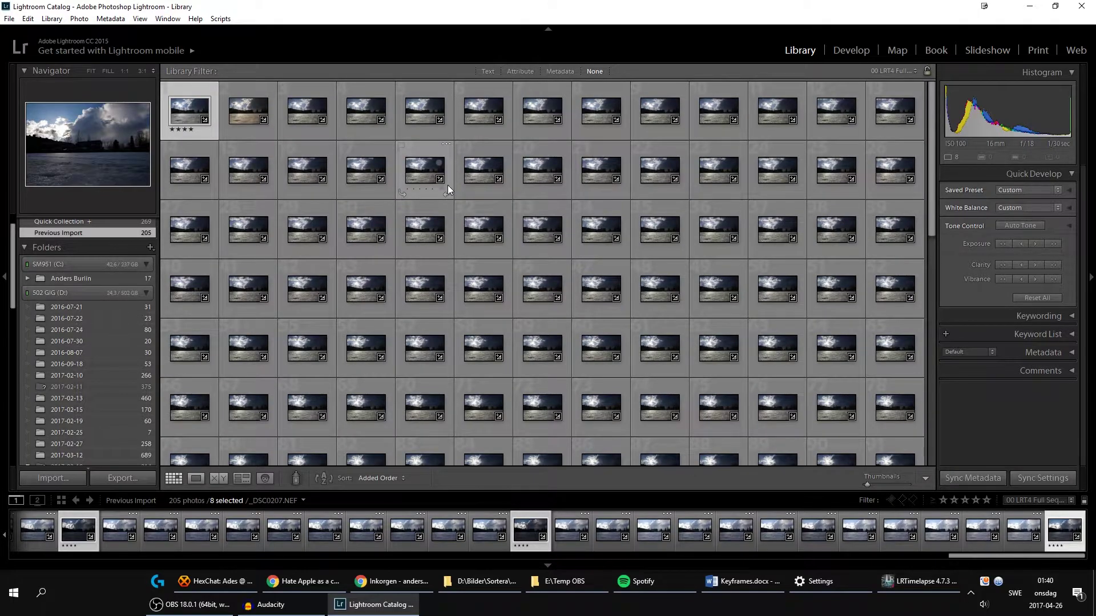
key("ctrl+a")
left_click(112, 19)
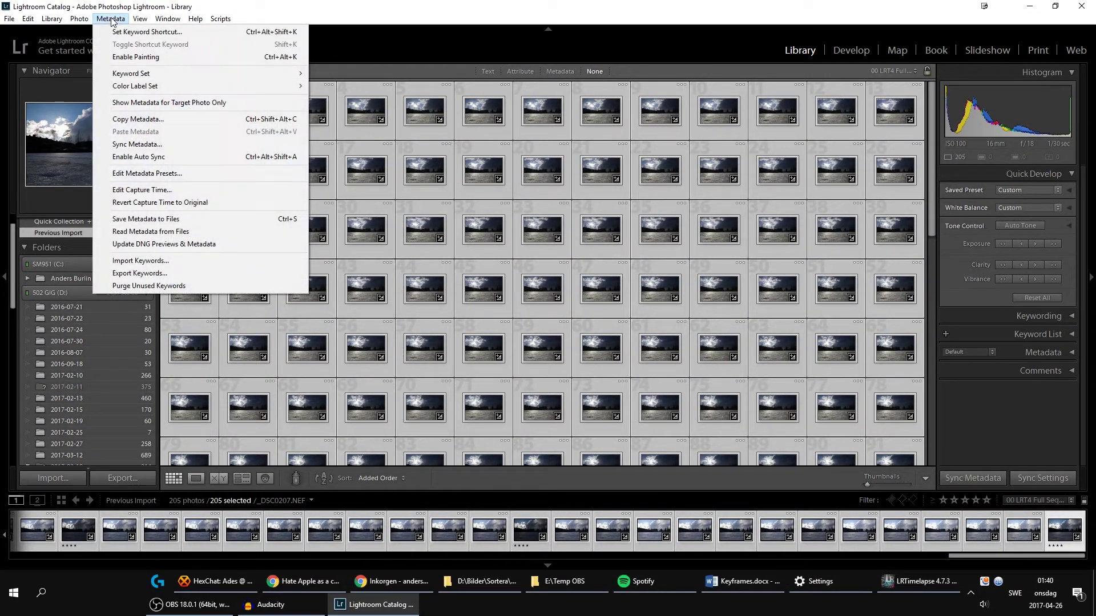
left_click(191, 231)
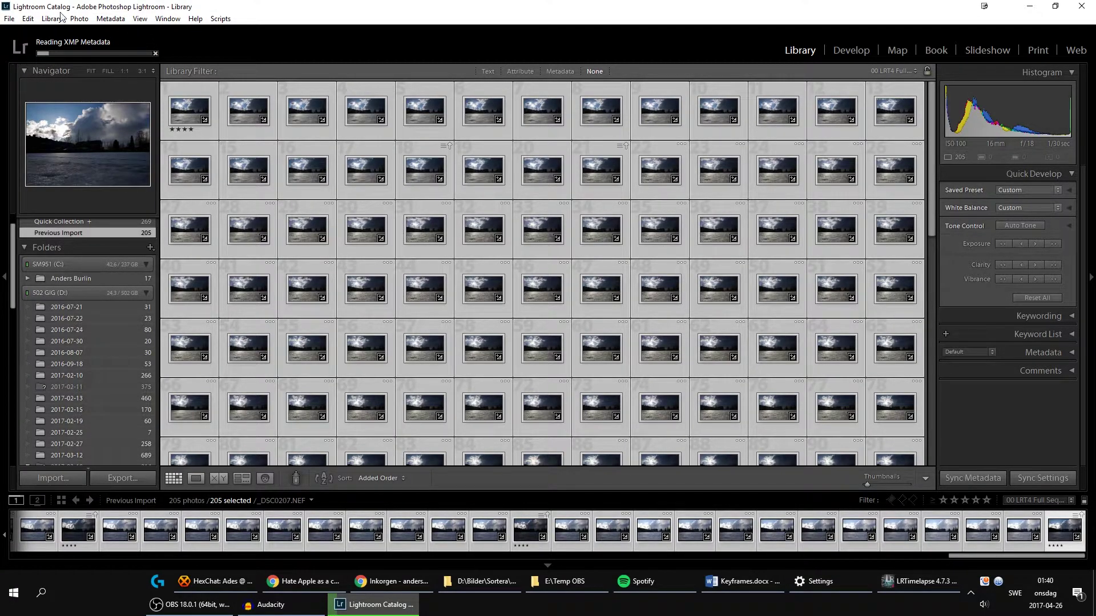
double_click(298, 113)
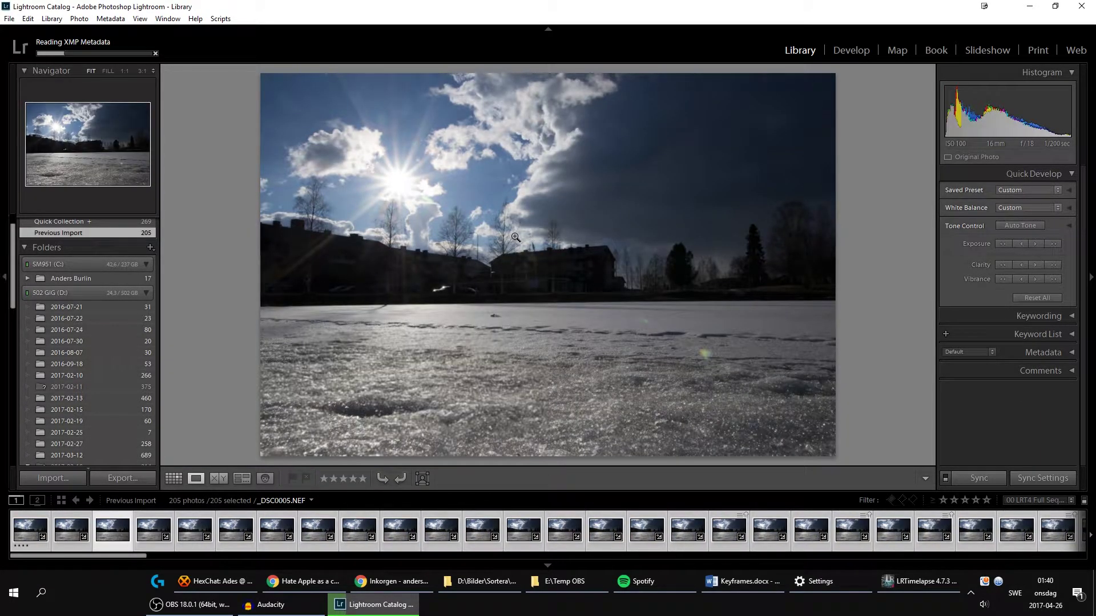
key("g")
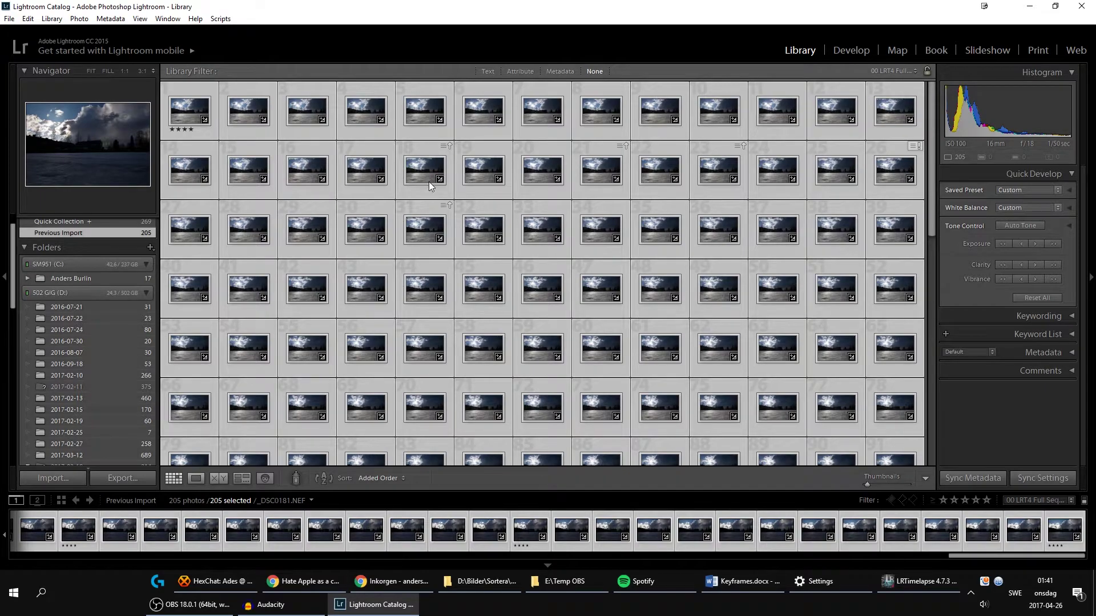
- Open the export dialog for the selected photos and dismiss the notice about exporting from a collection
left_click(13, 21)
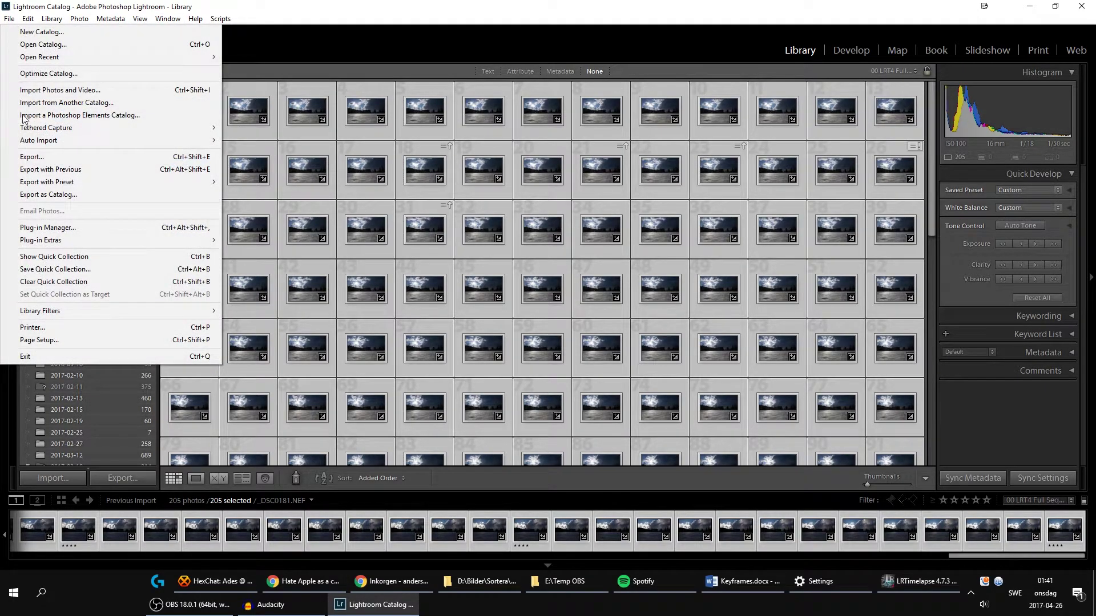
left_click(31, 157)
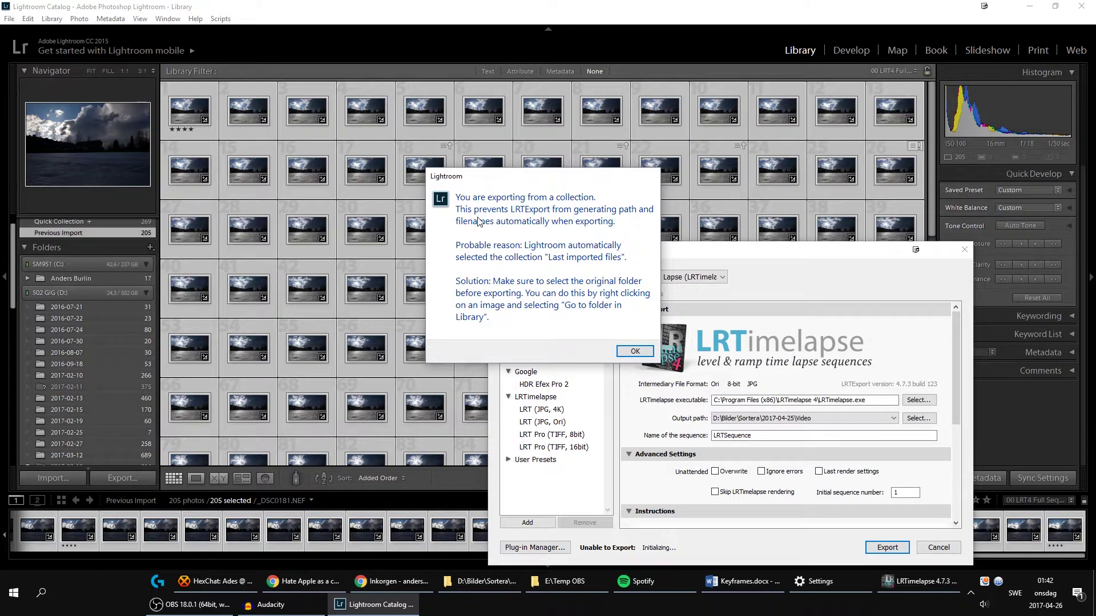
left_click(633, 352)
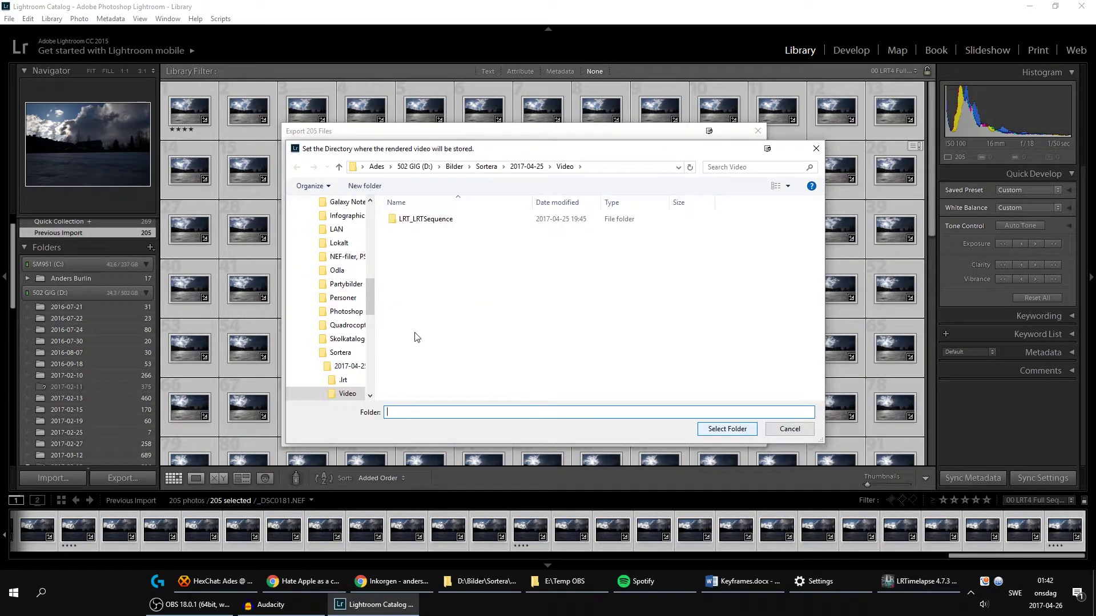
- Create a folder named Video inside 2017-04-25\Video TL while browsing for the export's output path
left_click(342, 366)
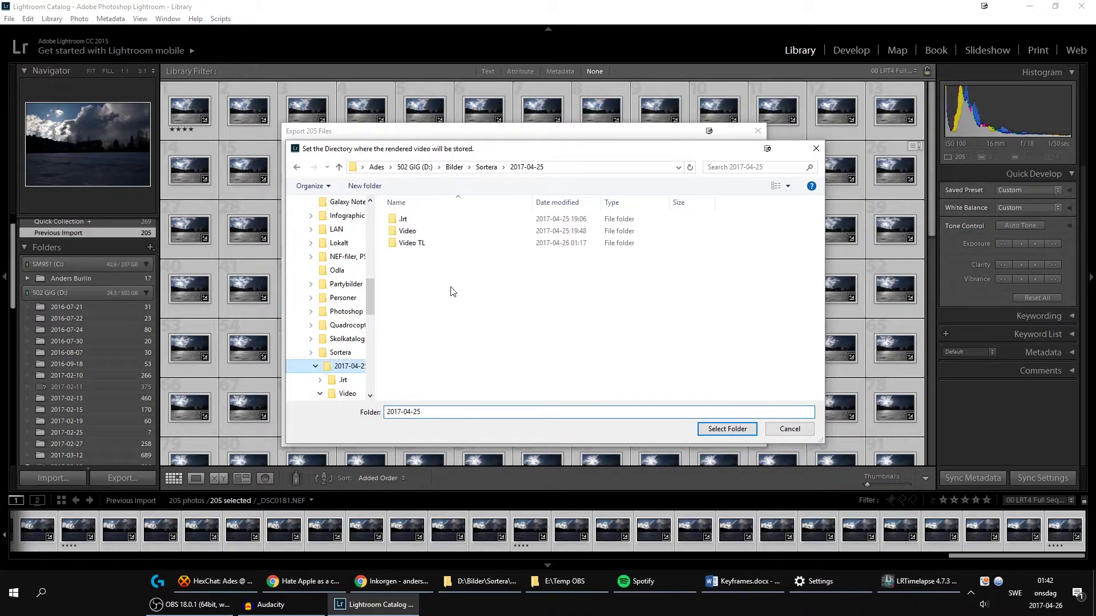
double_click(412, 245)
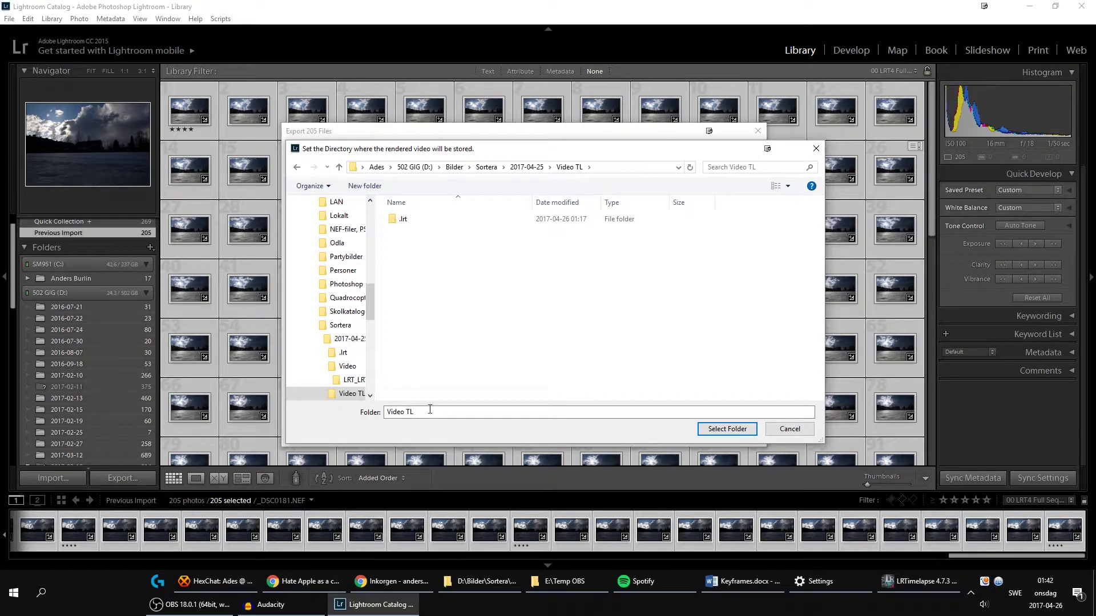
right_click(558, 298)
mouse_move(633, 420)
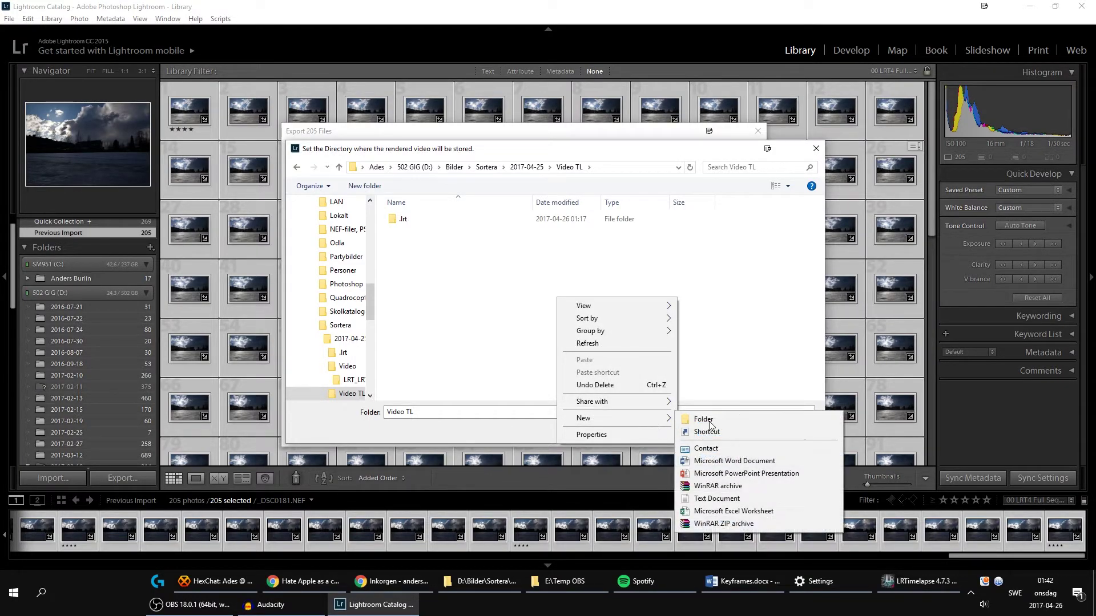
left_click(703, 420)
type("Video")
key("Return")
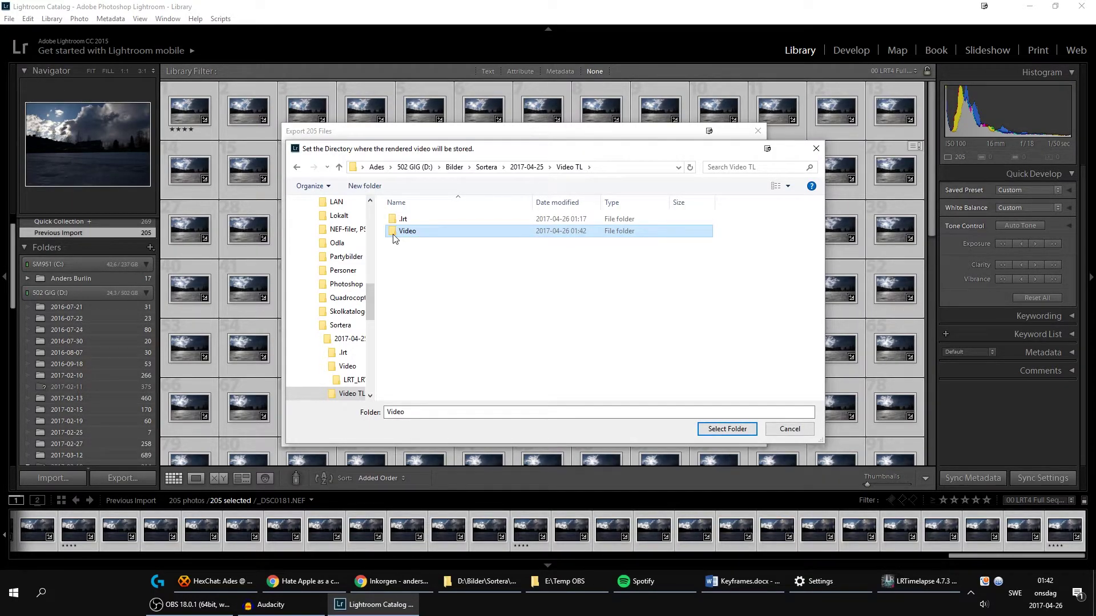
- Use the new Video folder as the output path and start the LRTimelapse export with the LRT (JPG, Ori) preset
double_click(393, 234)
left_click(706, 428)
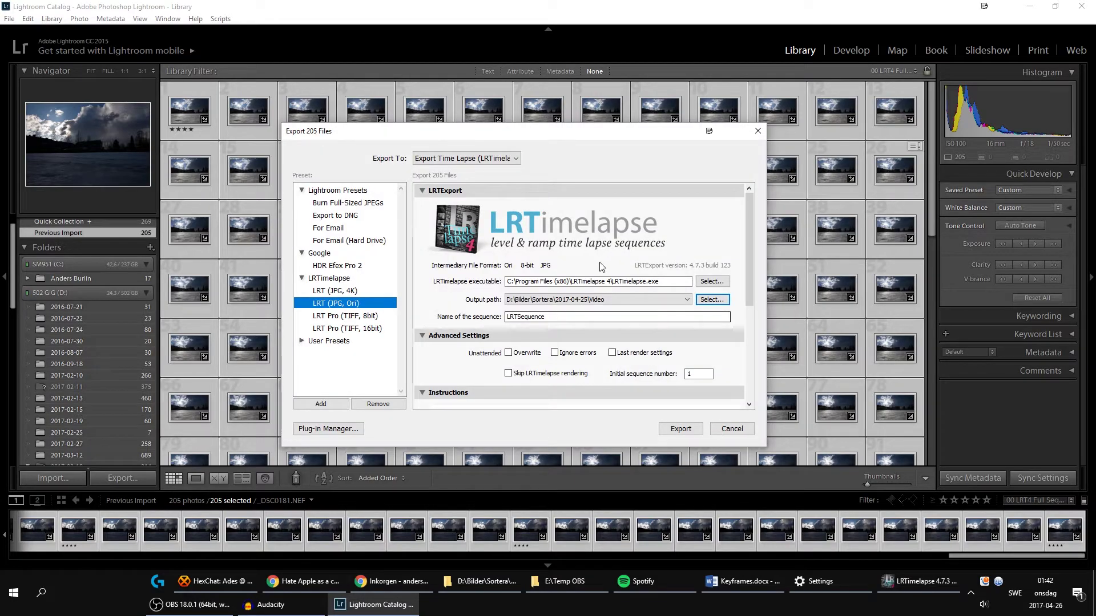
mouse_move(750, 218)
left_mouse_down()
mouse_move(751, 320)
mouse_move(751, 206)
left_mouse_up()
left_click(673, 428)
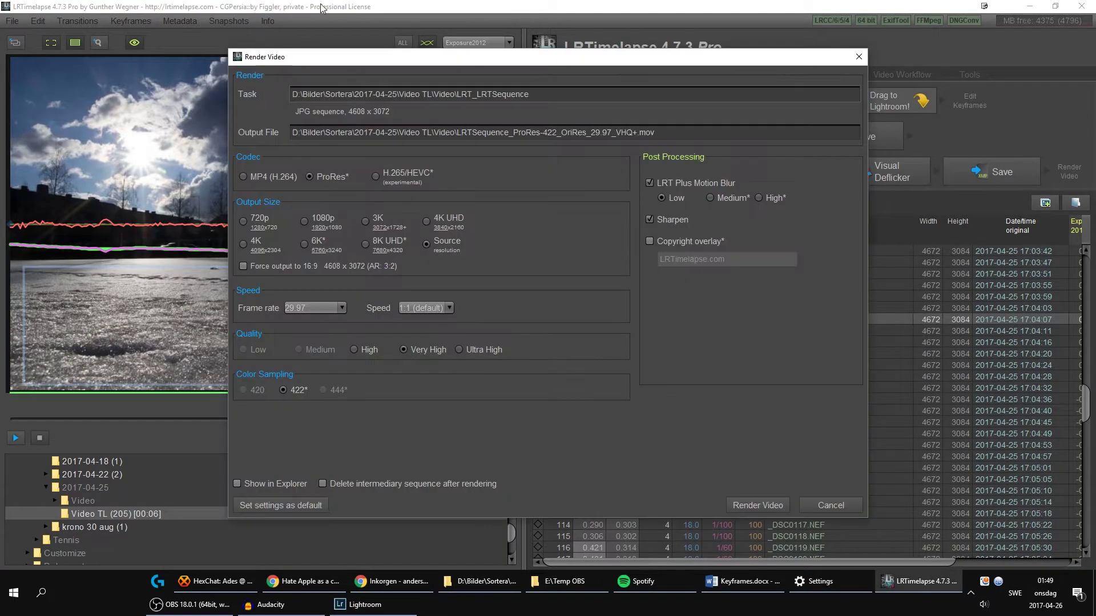
- Inspect the output file path in the render settings and compare the MP4 (H.264) and ProRes codec options
left_click_drag(432, 63, 431, 65)
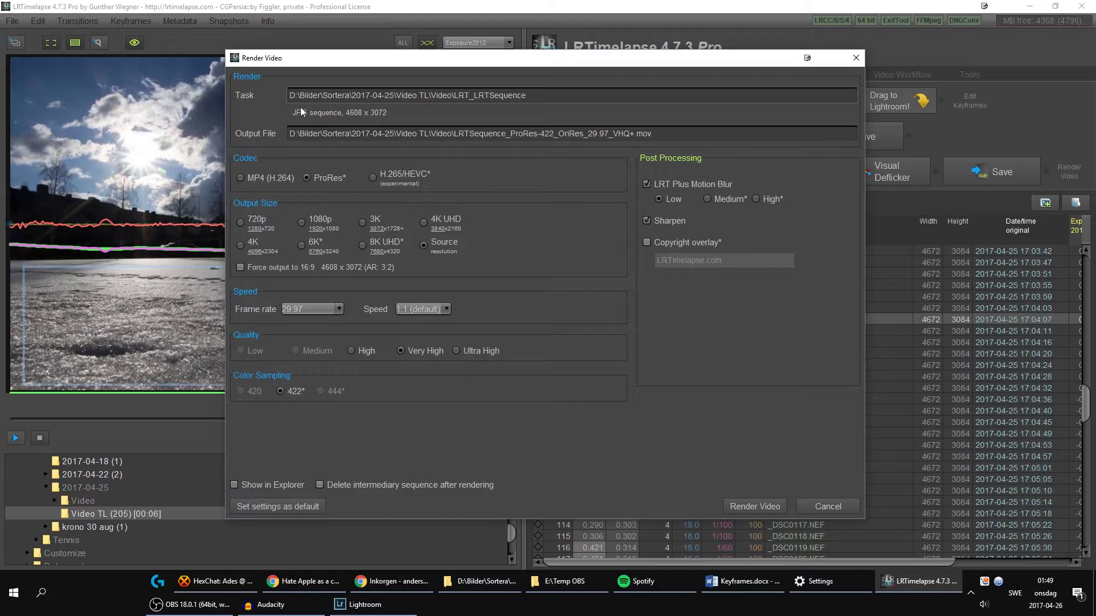
left_click_drag(295, 137, 652, 135)
key("End")
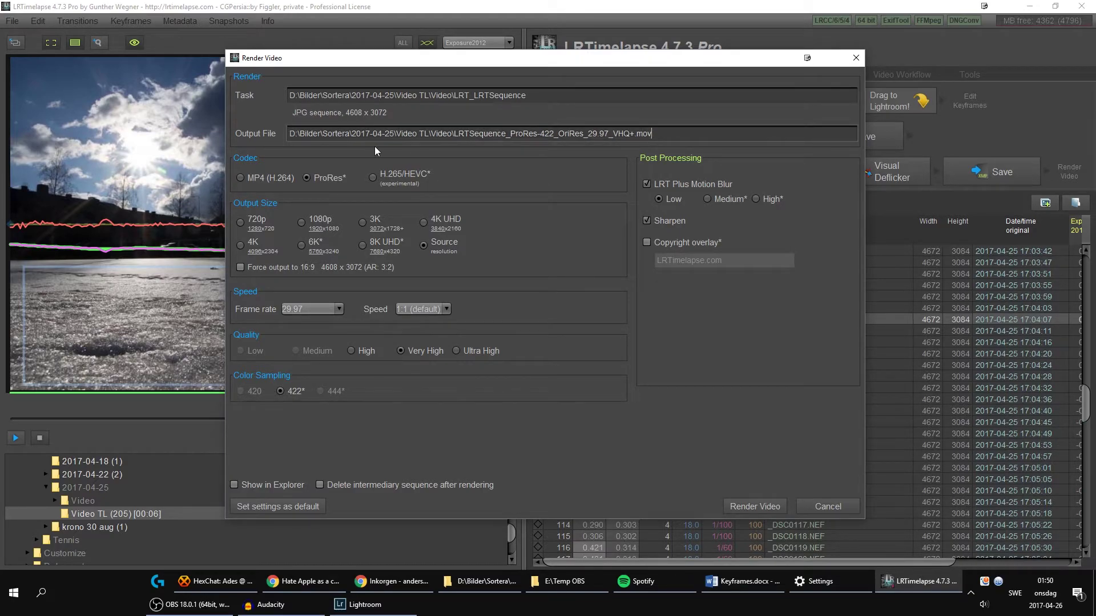
left_click(243, 178)
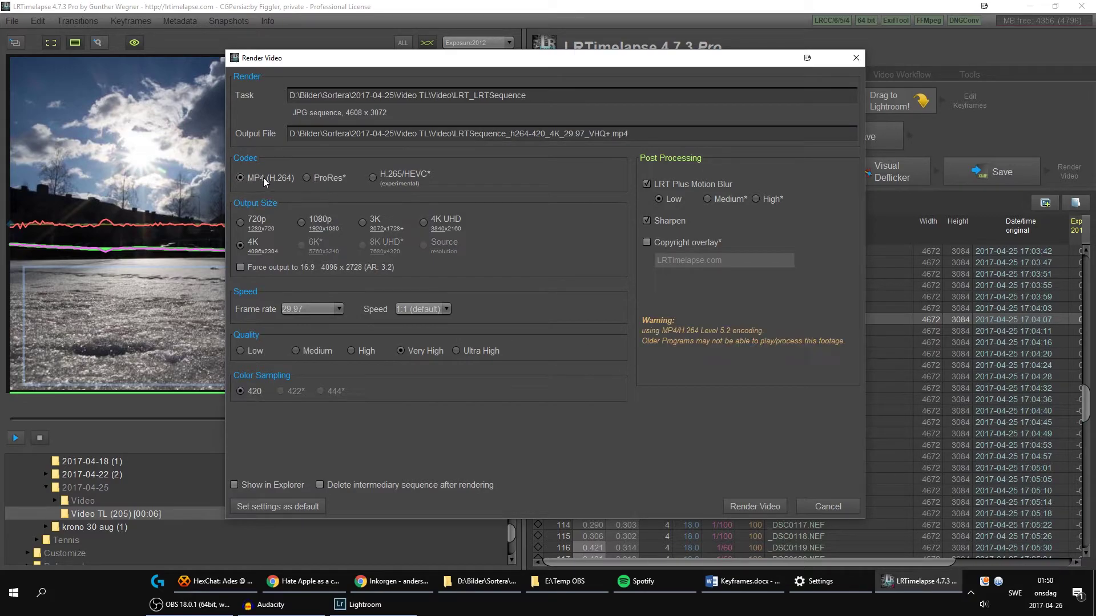
left_click(307, 178)
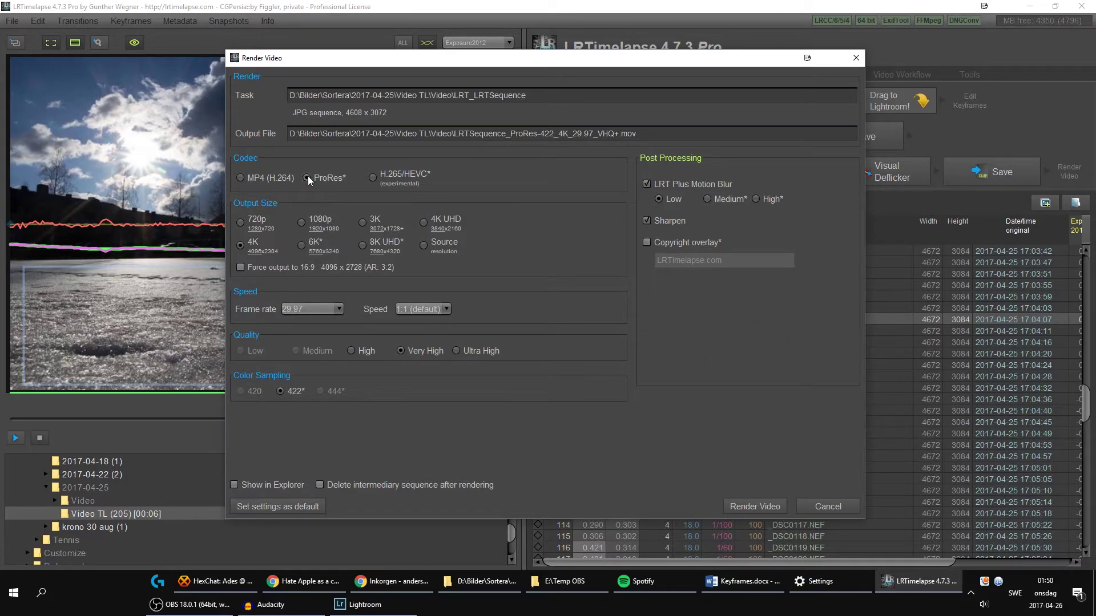
left_click(239, 179)
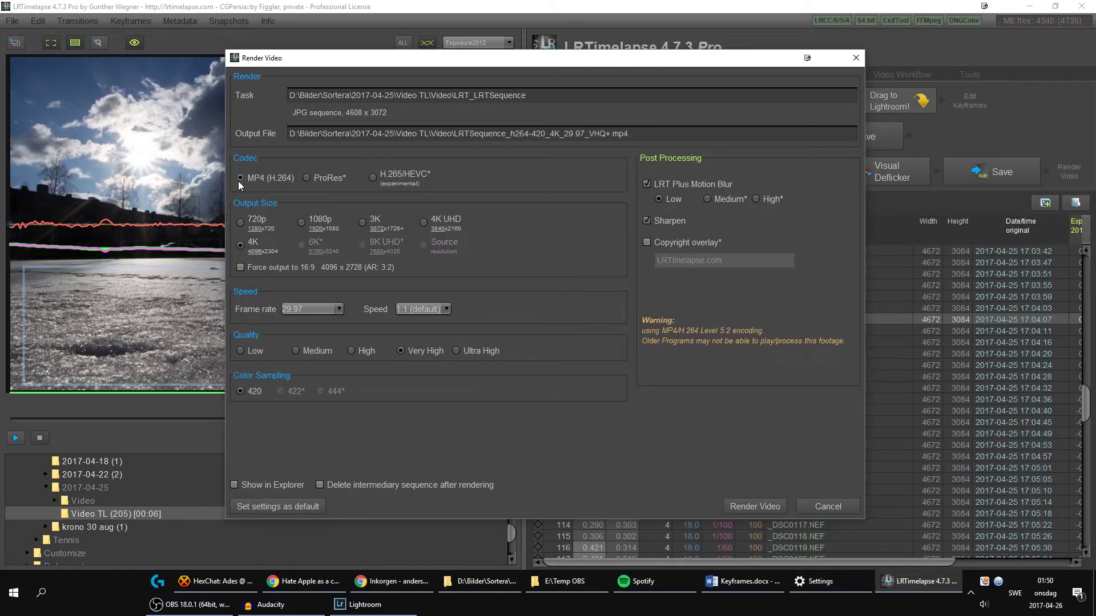
- Render the video with the ProRes codec at source resolution, 29.97 frame rate and Very High quality
left_click(306, 177)
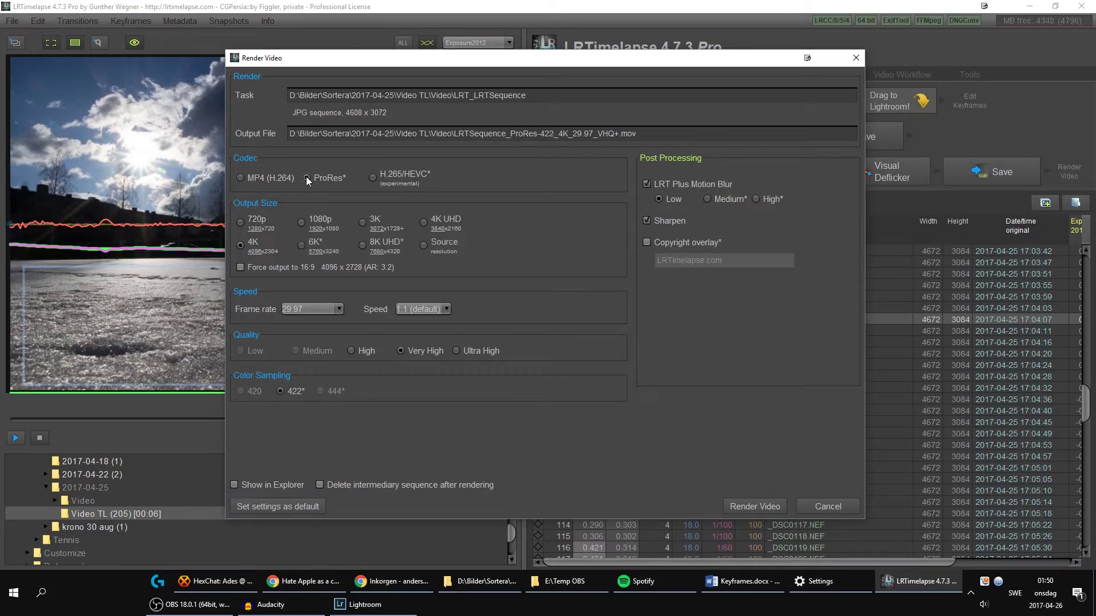
left_click(423, 245)
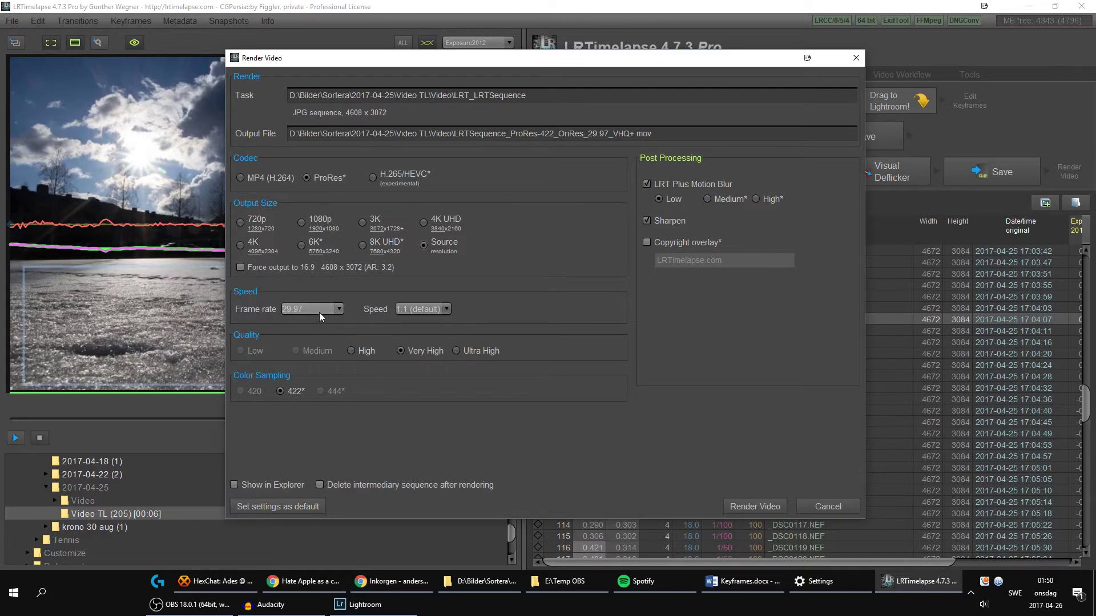
left_click(340, 310)
left_click(340, 309)
left_click(456, 350)
left_click(402, 351)
left_click(755, 507)
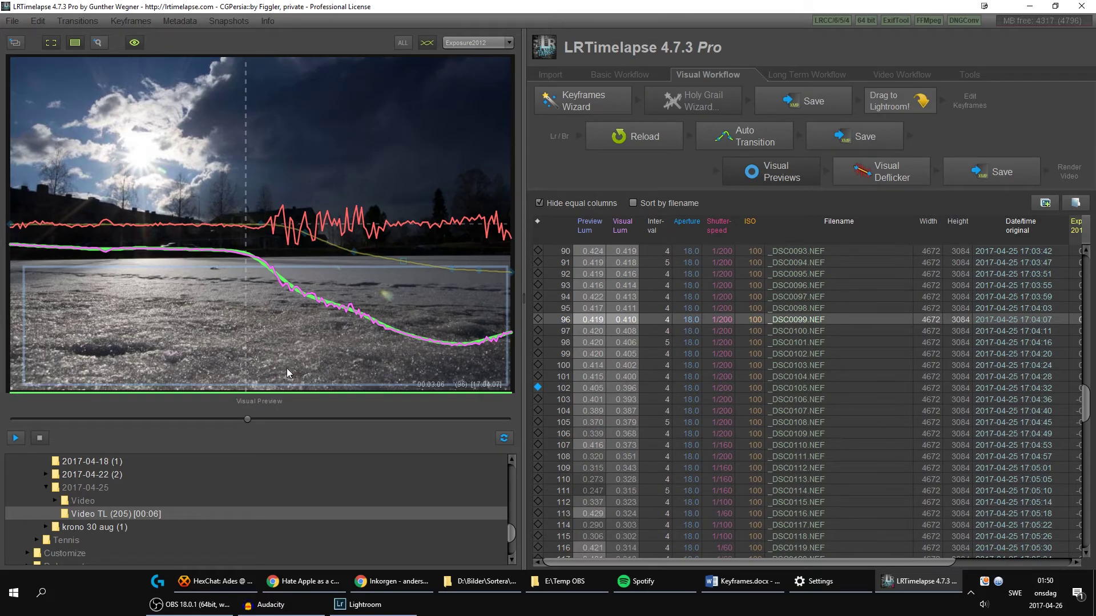